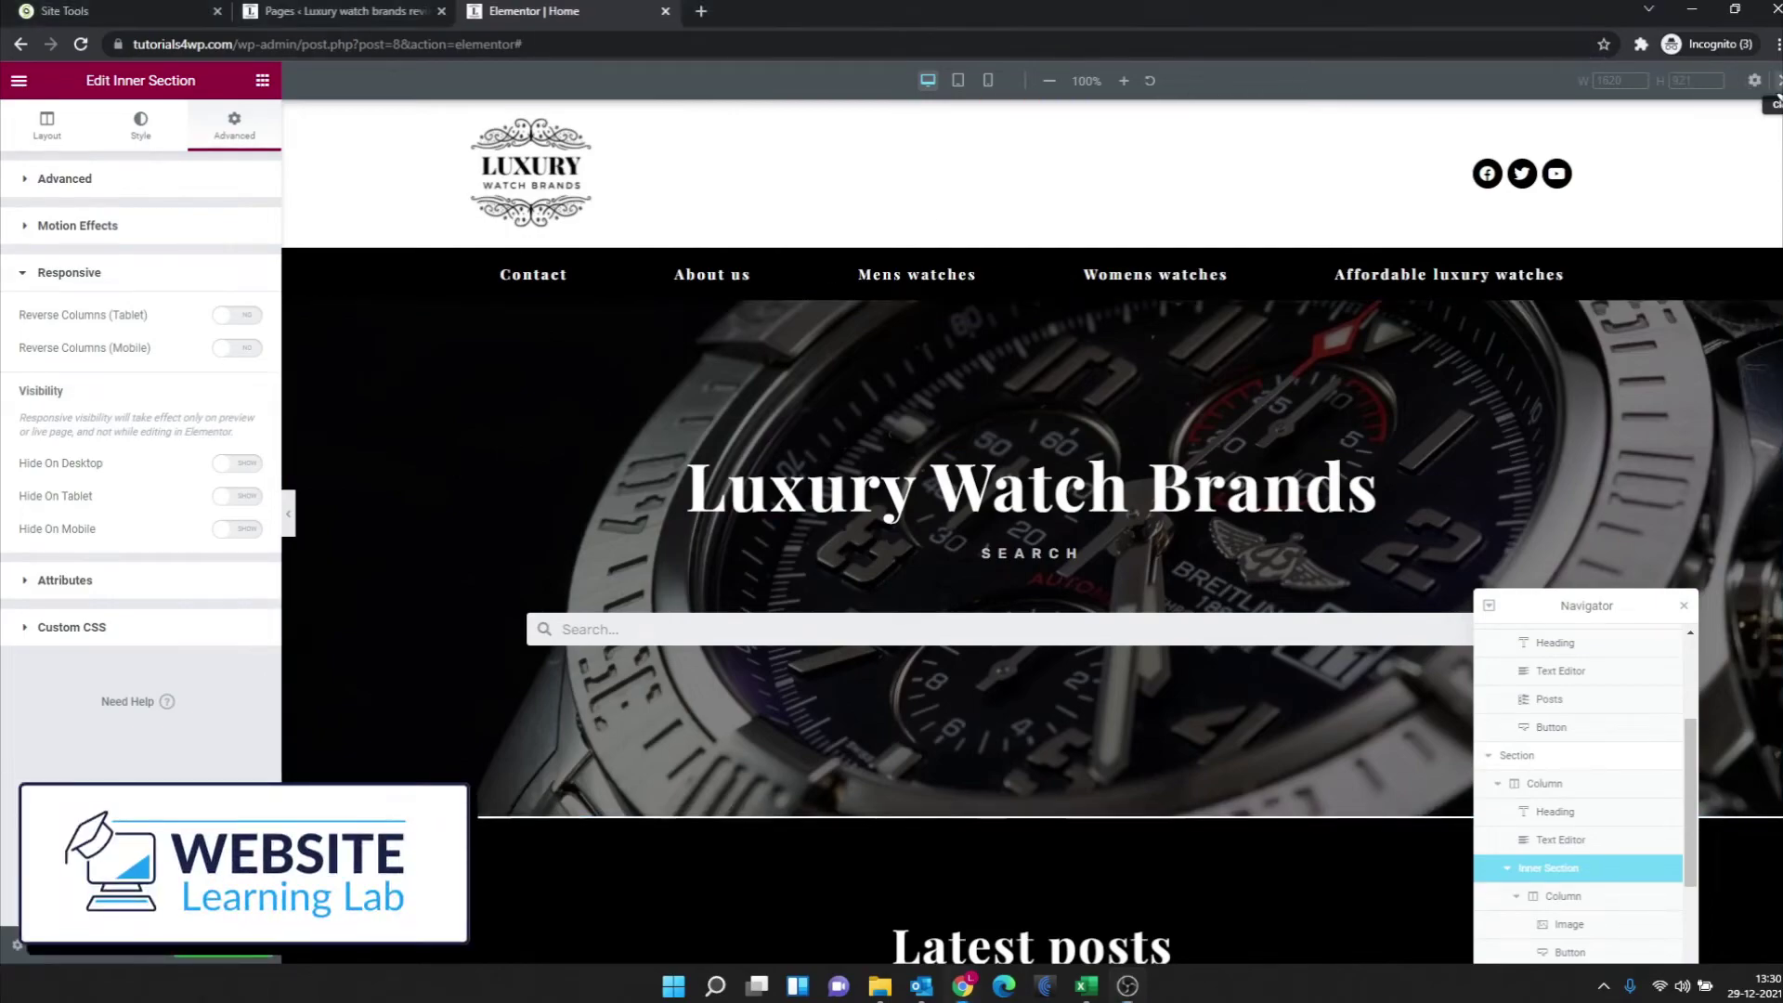
scroll(1027, 349, down, 3)
scroll(1028, 350, down, 5)
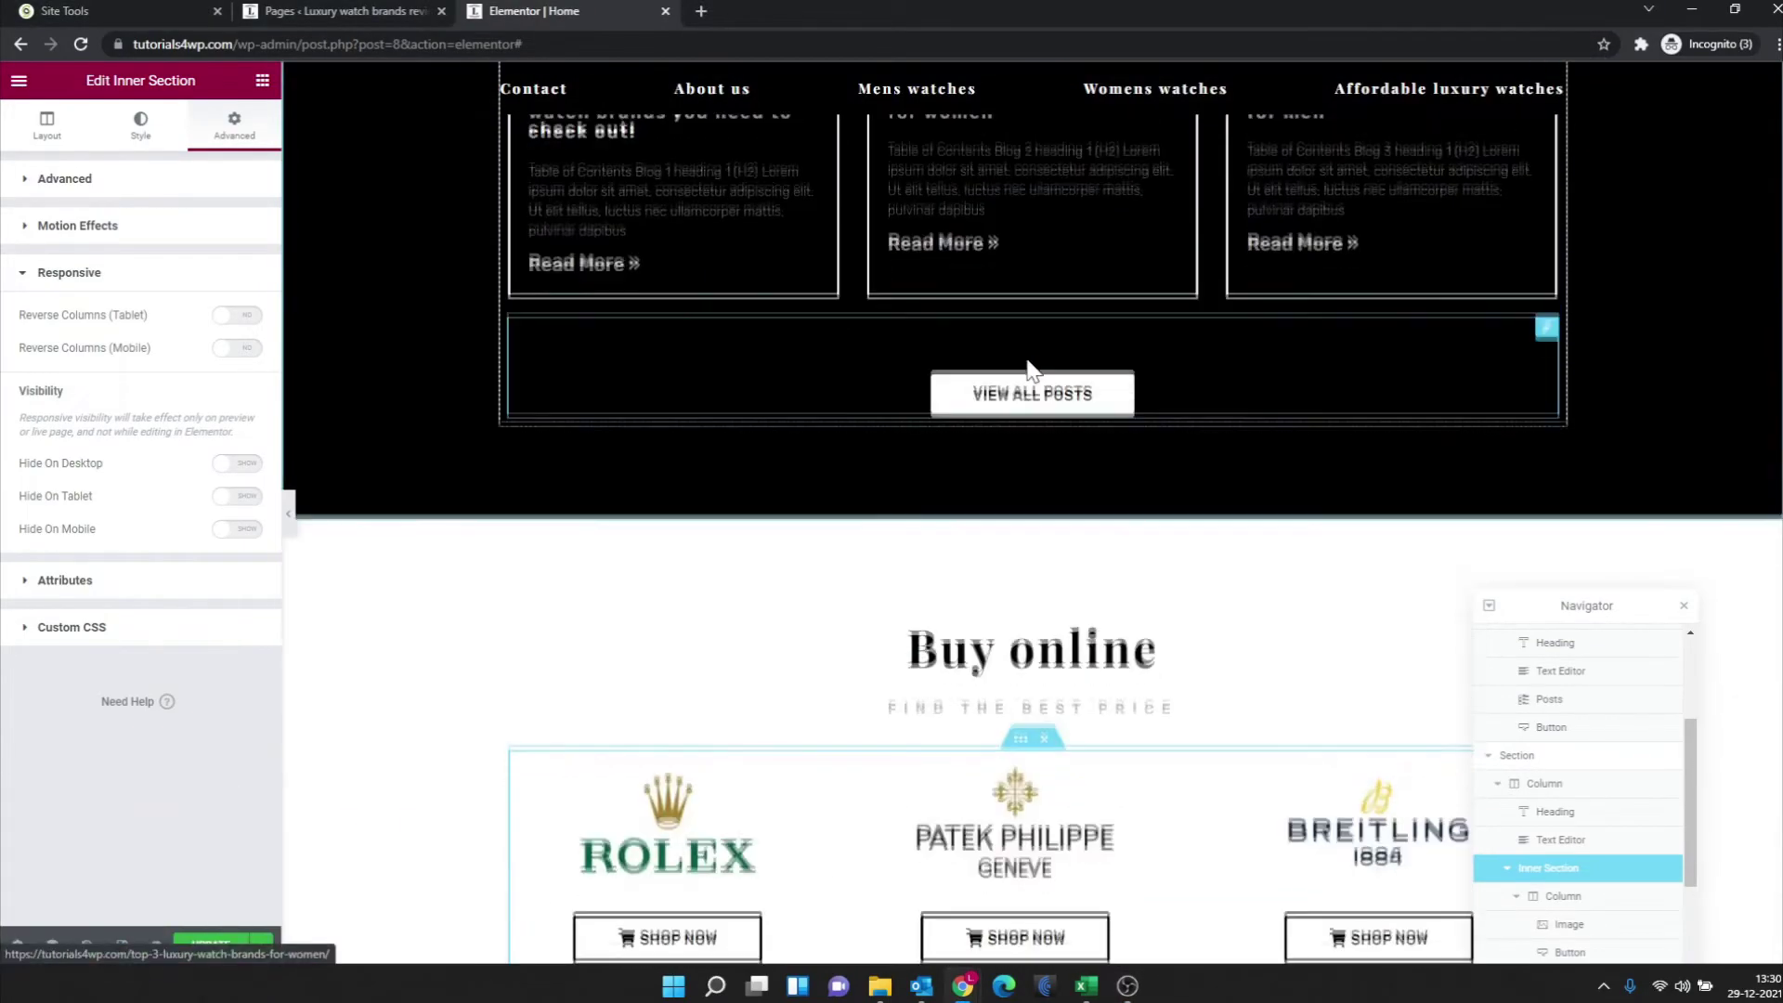
scroll(1028, 355, down, 1)
scroll(1027, 355, down, 2)
scroll(1025, 359, down, 4)
scroll(1022, 365, down, 3)
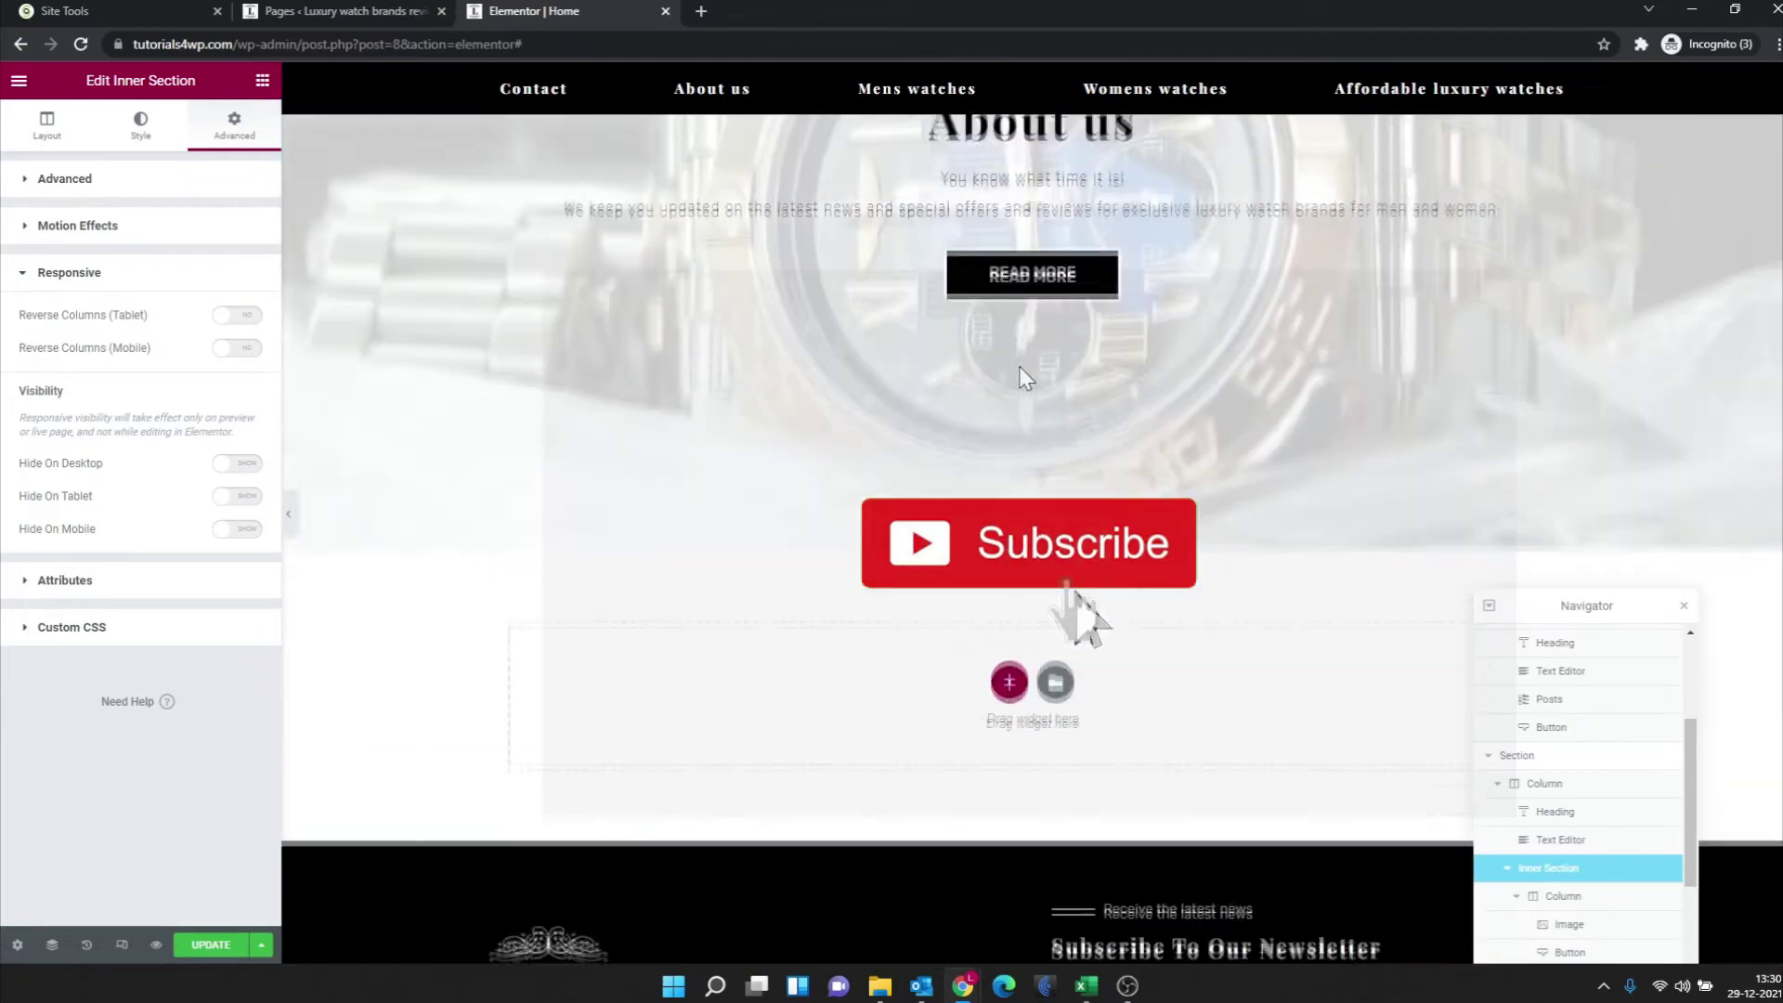
scroll(1020, 367, down, 1)
scroll(1024, 374, up, 3)
scroll(1032, 385, up, 2)
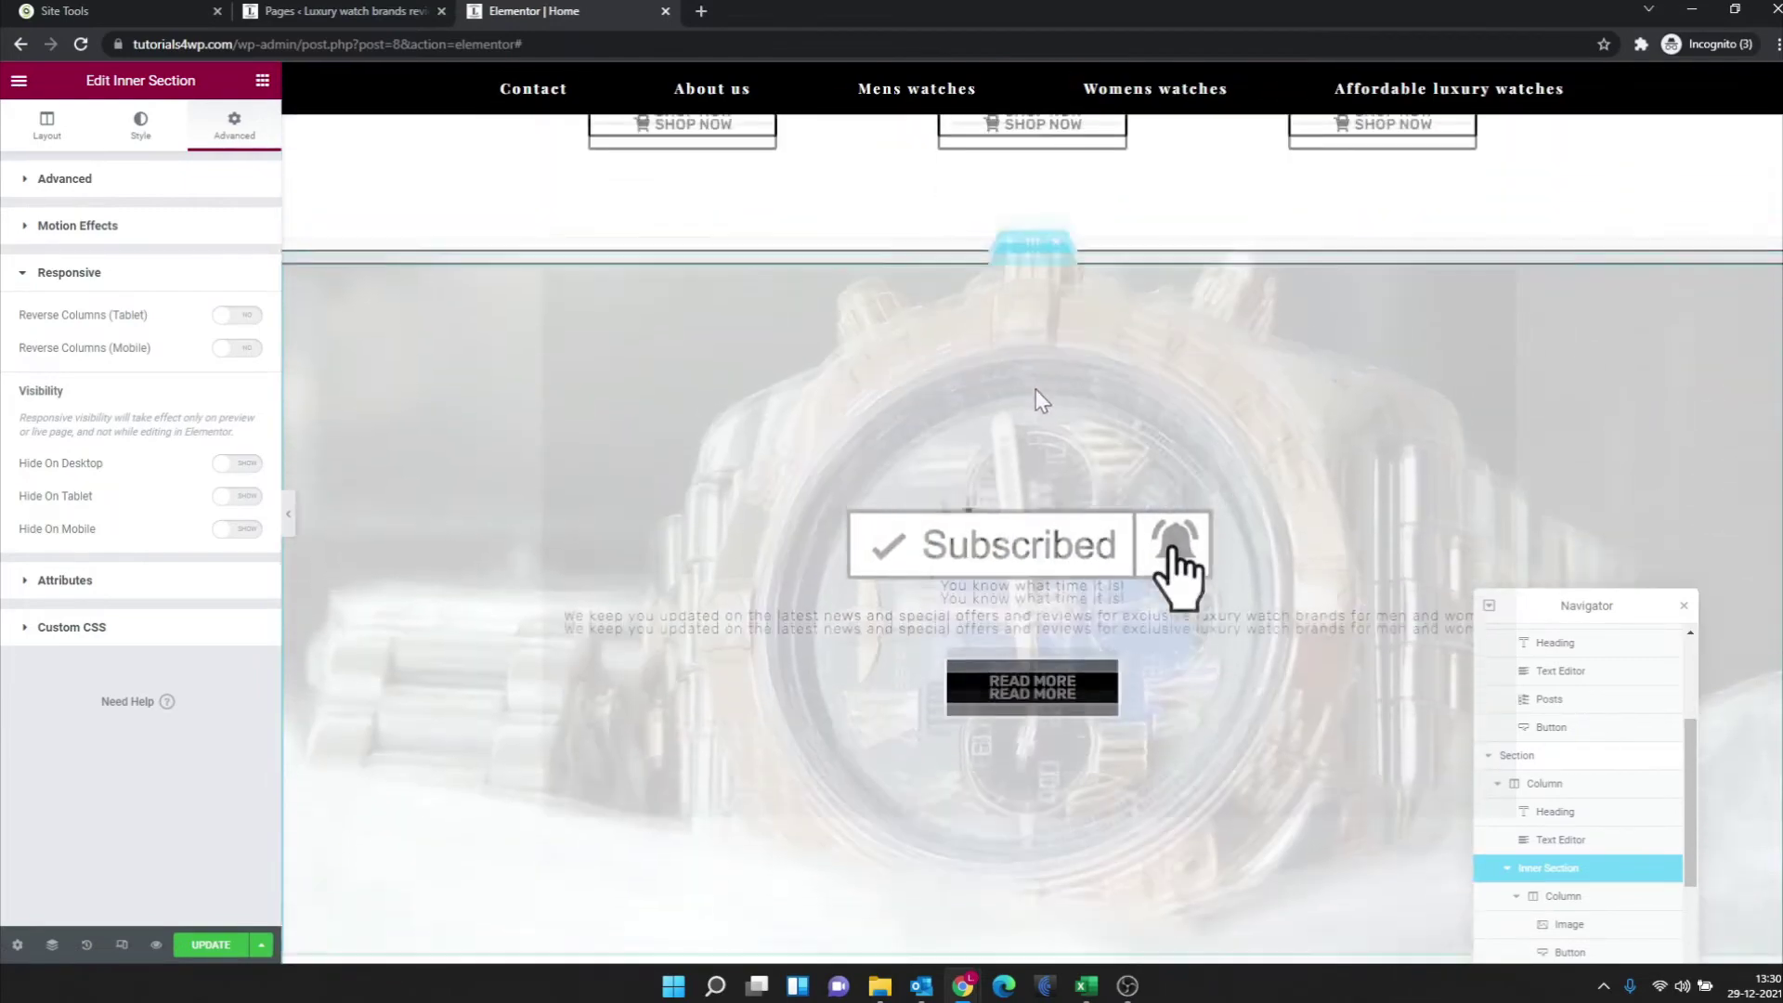
scroll(1035, 401, down, 1)
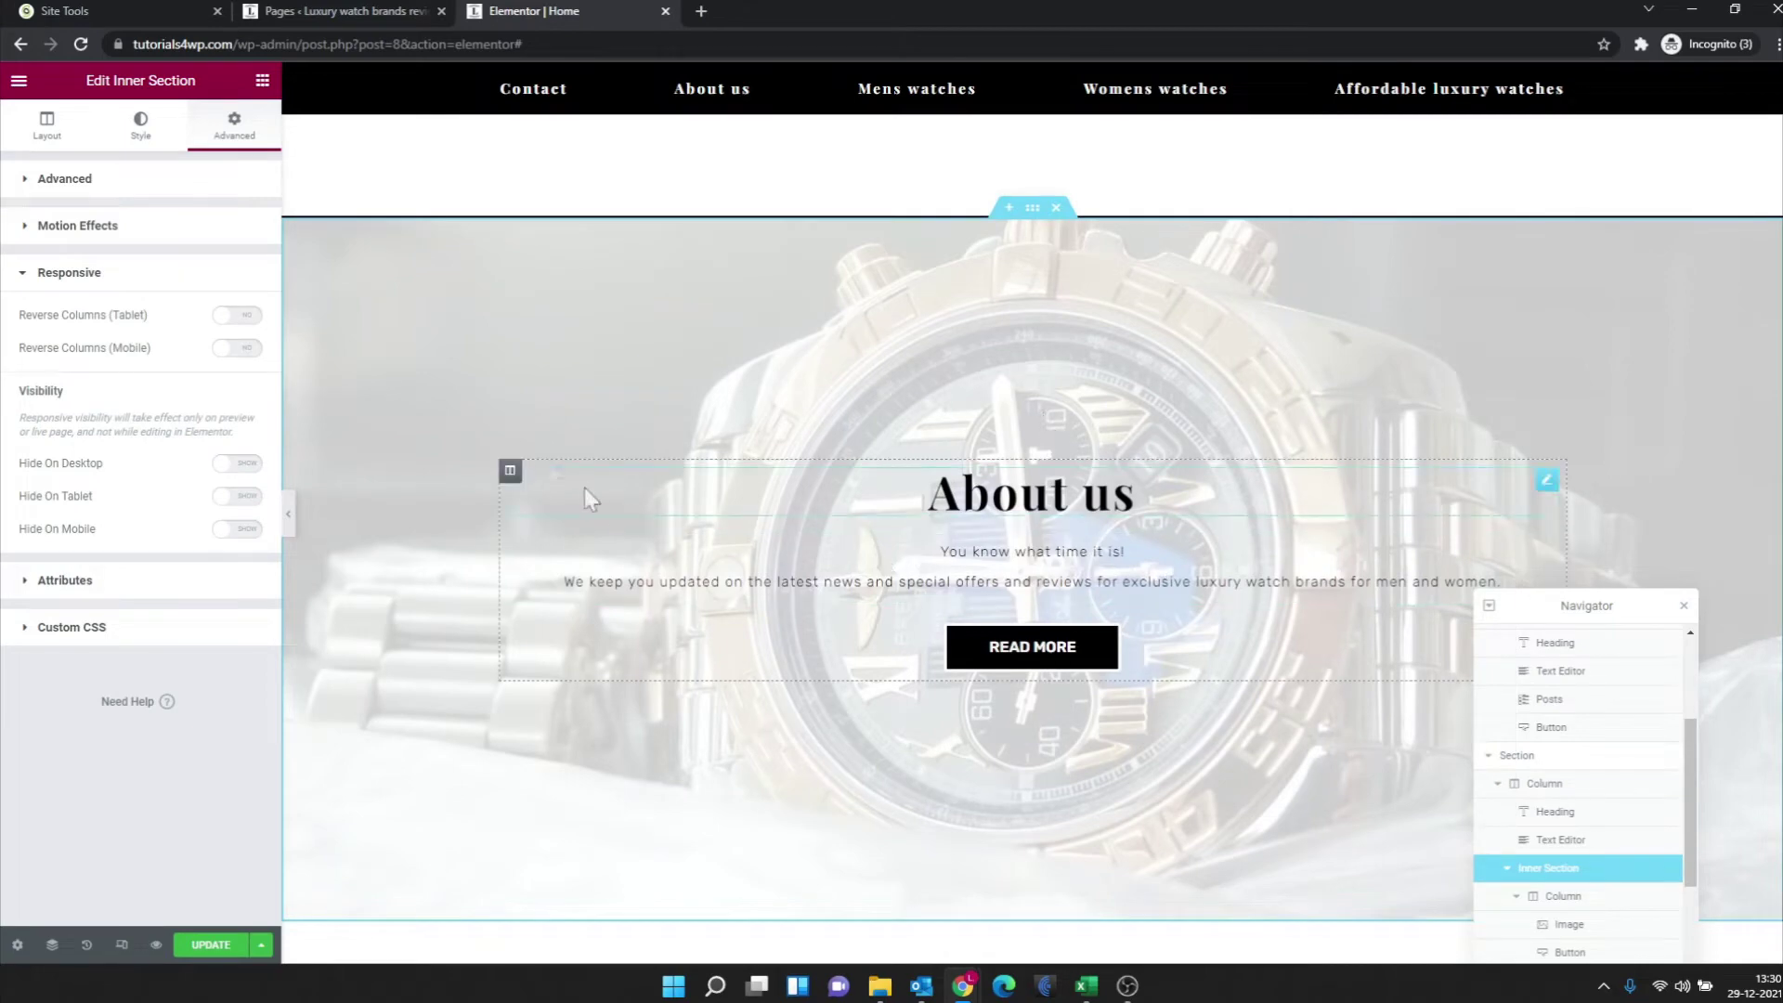
- Select the About us heading via the Navigator and show its Advanced settings, highlighting Z-Index
click(1038, 229)
drag(1586, 607, 438, 169)
click(396, 494)
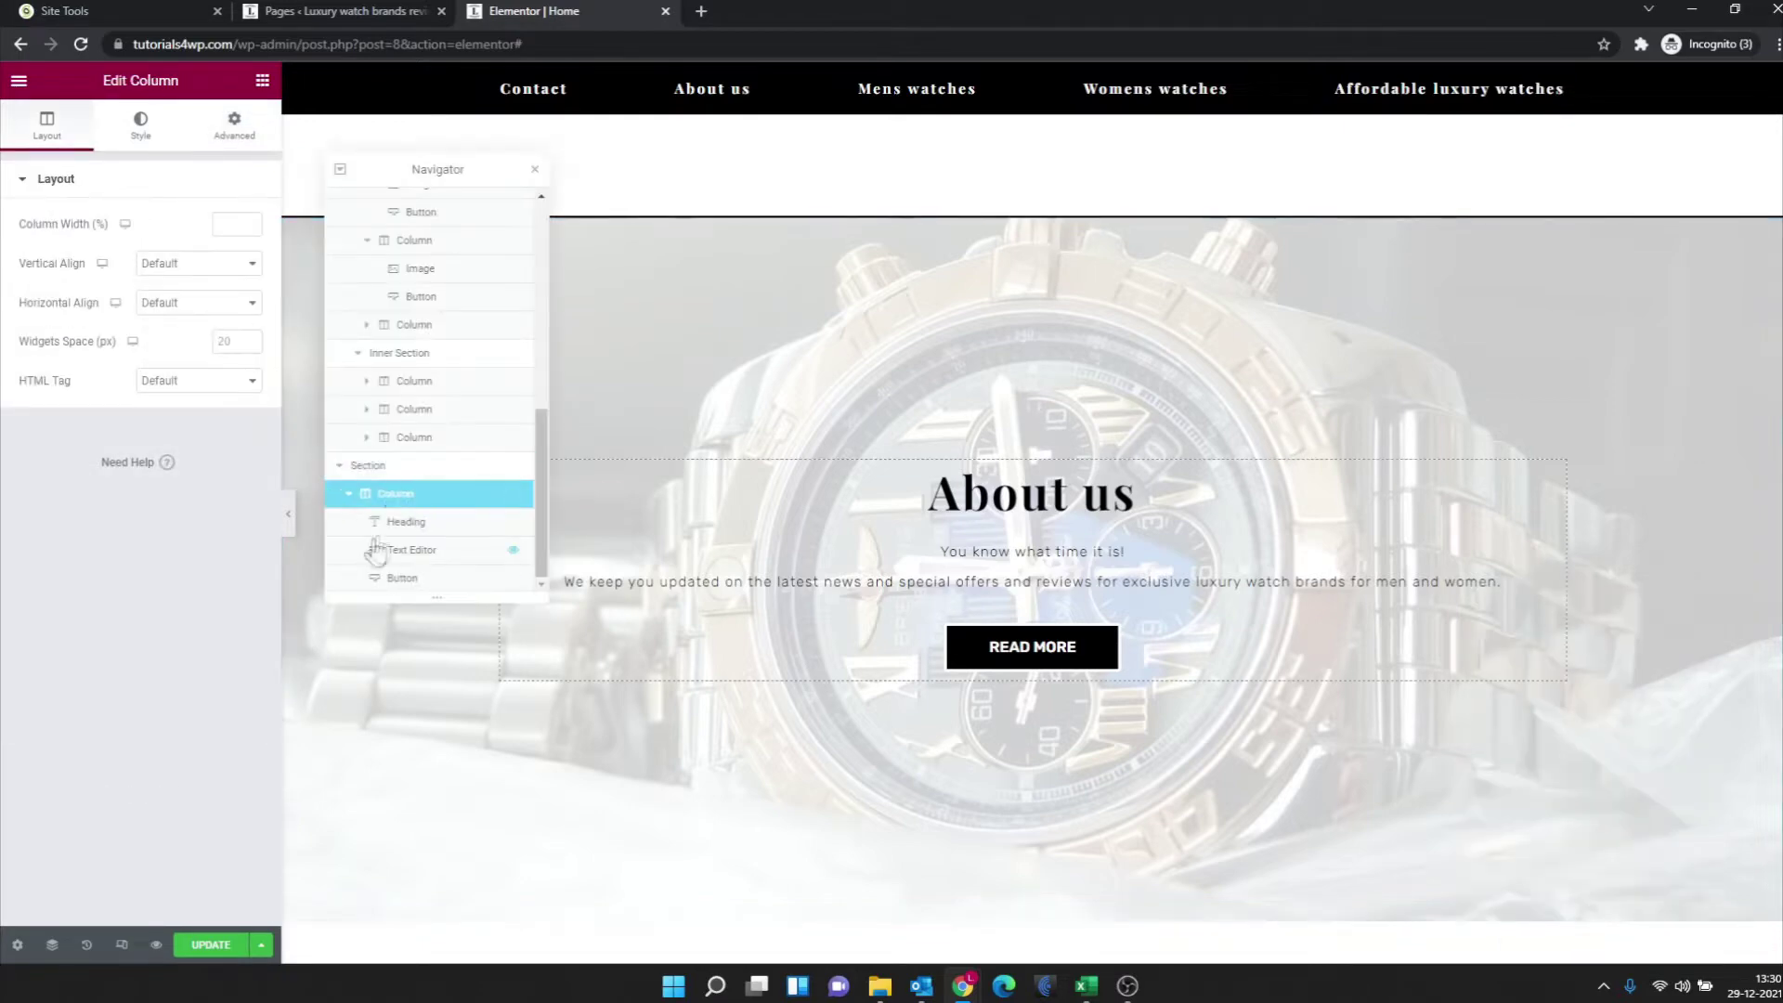
click(407, 523)
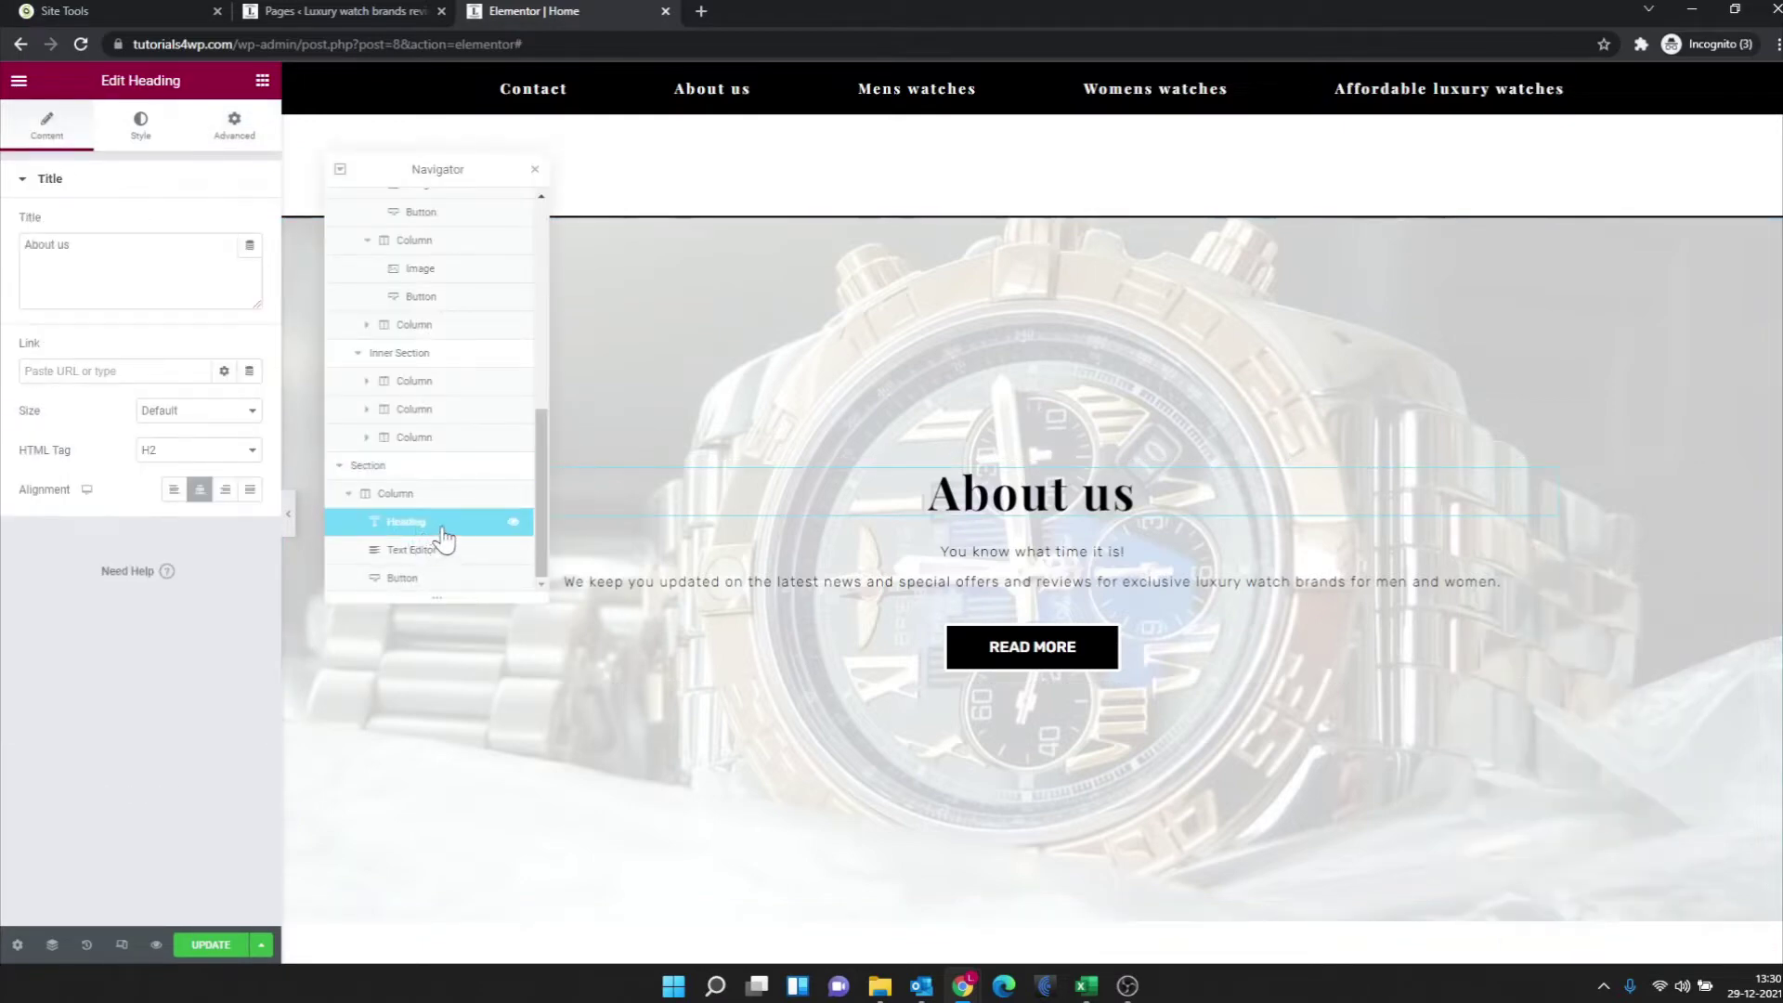
click(232, 141)
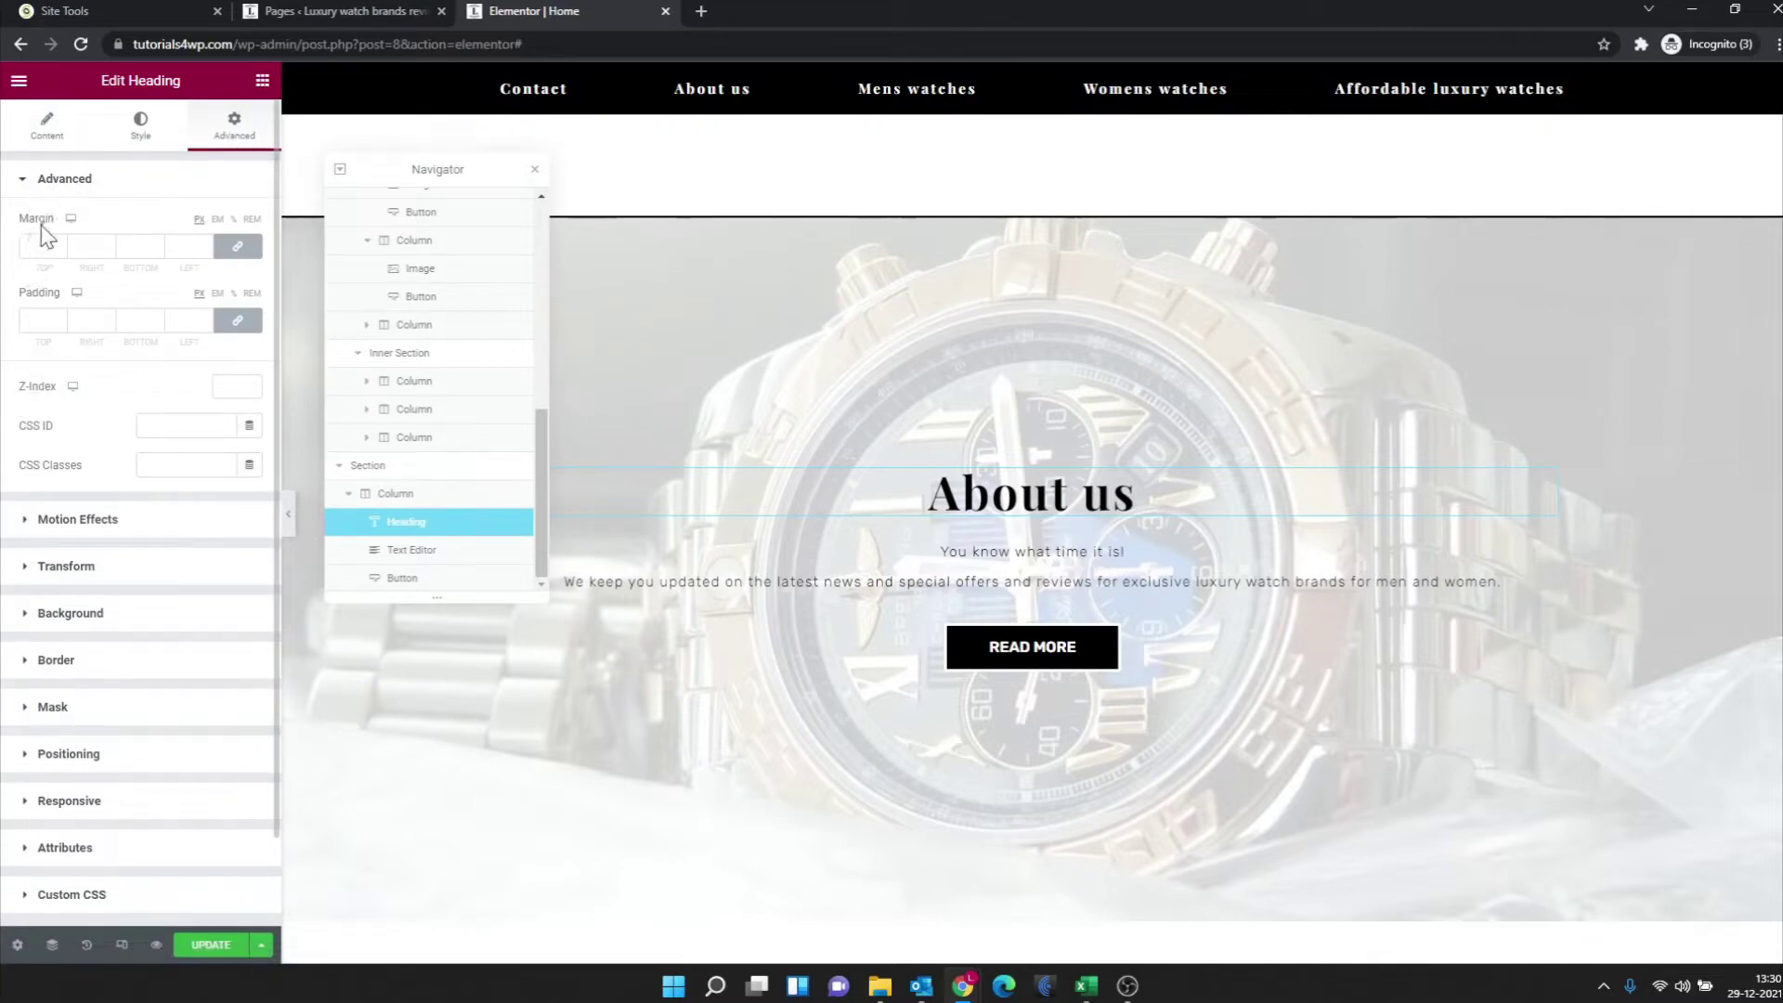
drag(17, 394, 65, 399)
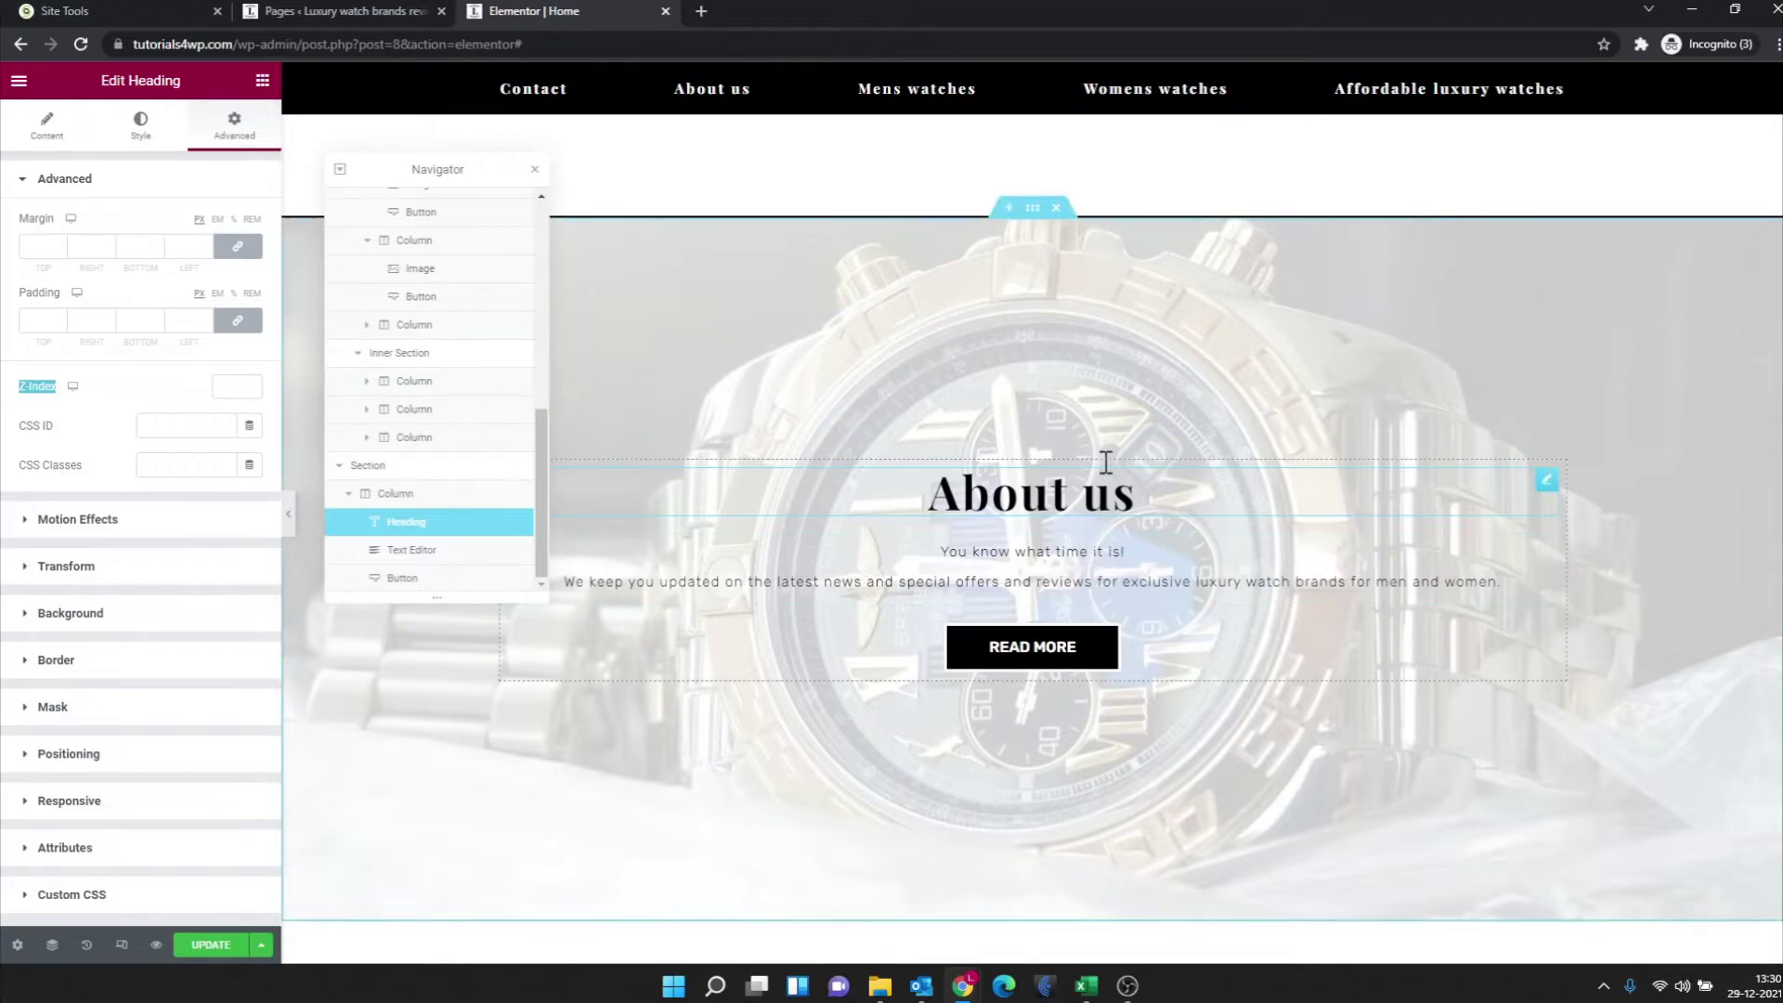
scroll(1098, 480, down, 3)
scroll(1099, 481, up, 4)
- Duplicate the About us section and bring up the copied Read More button's Advanced margin settings
right_click(1046, 297)
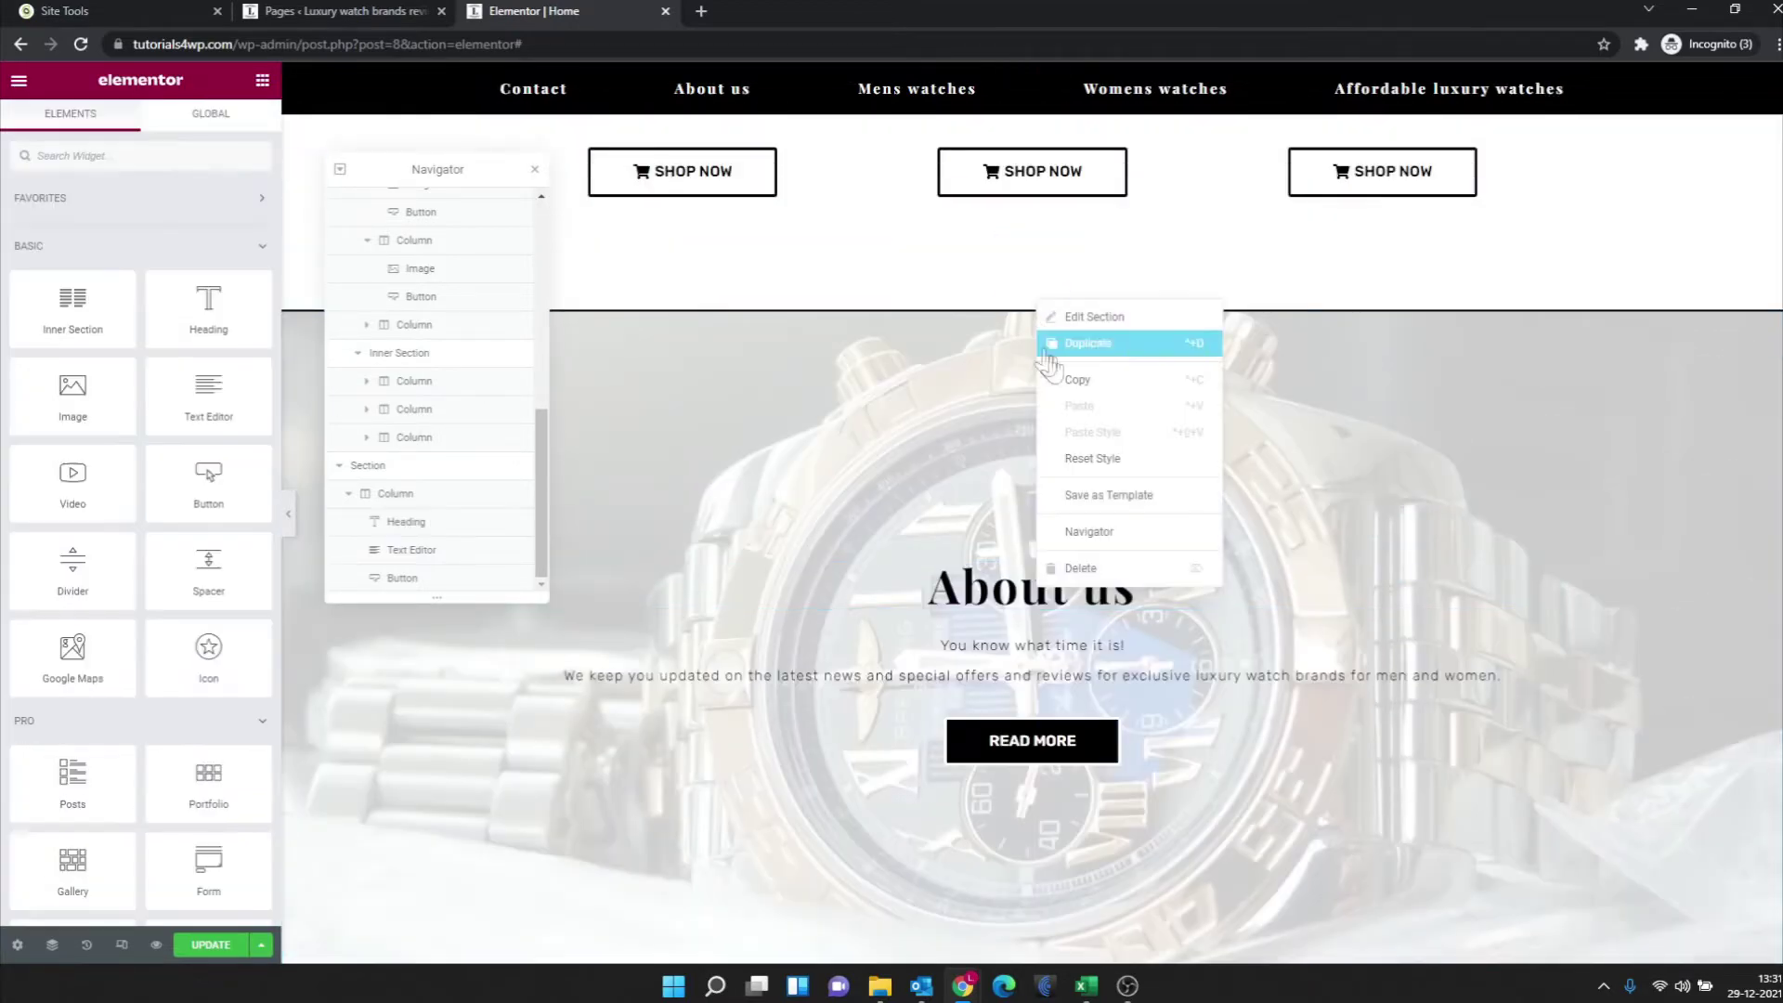
click(1100, 349)
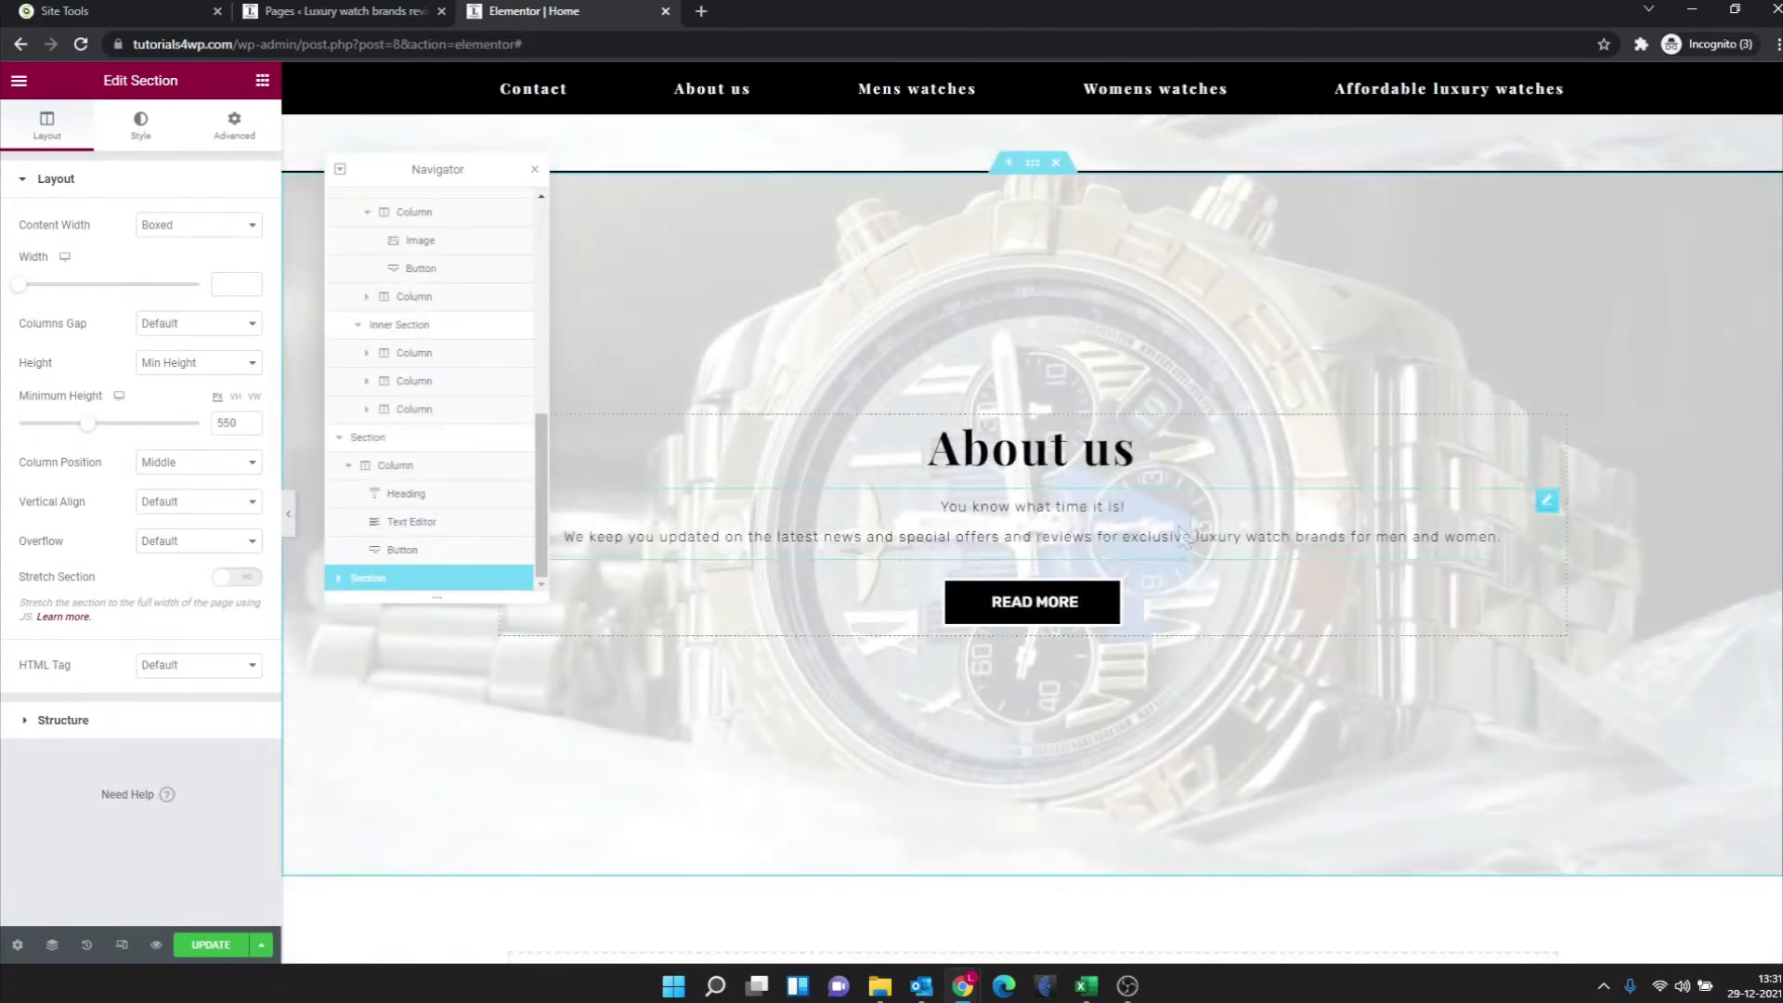
click(1192, 609)
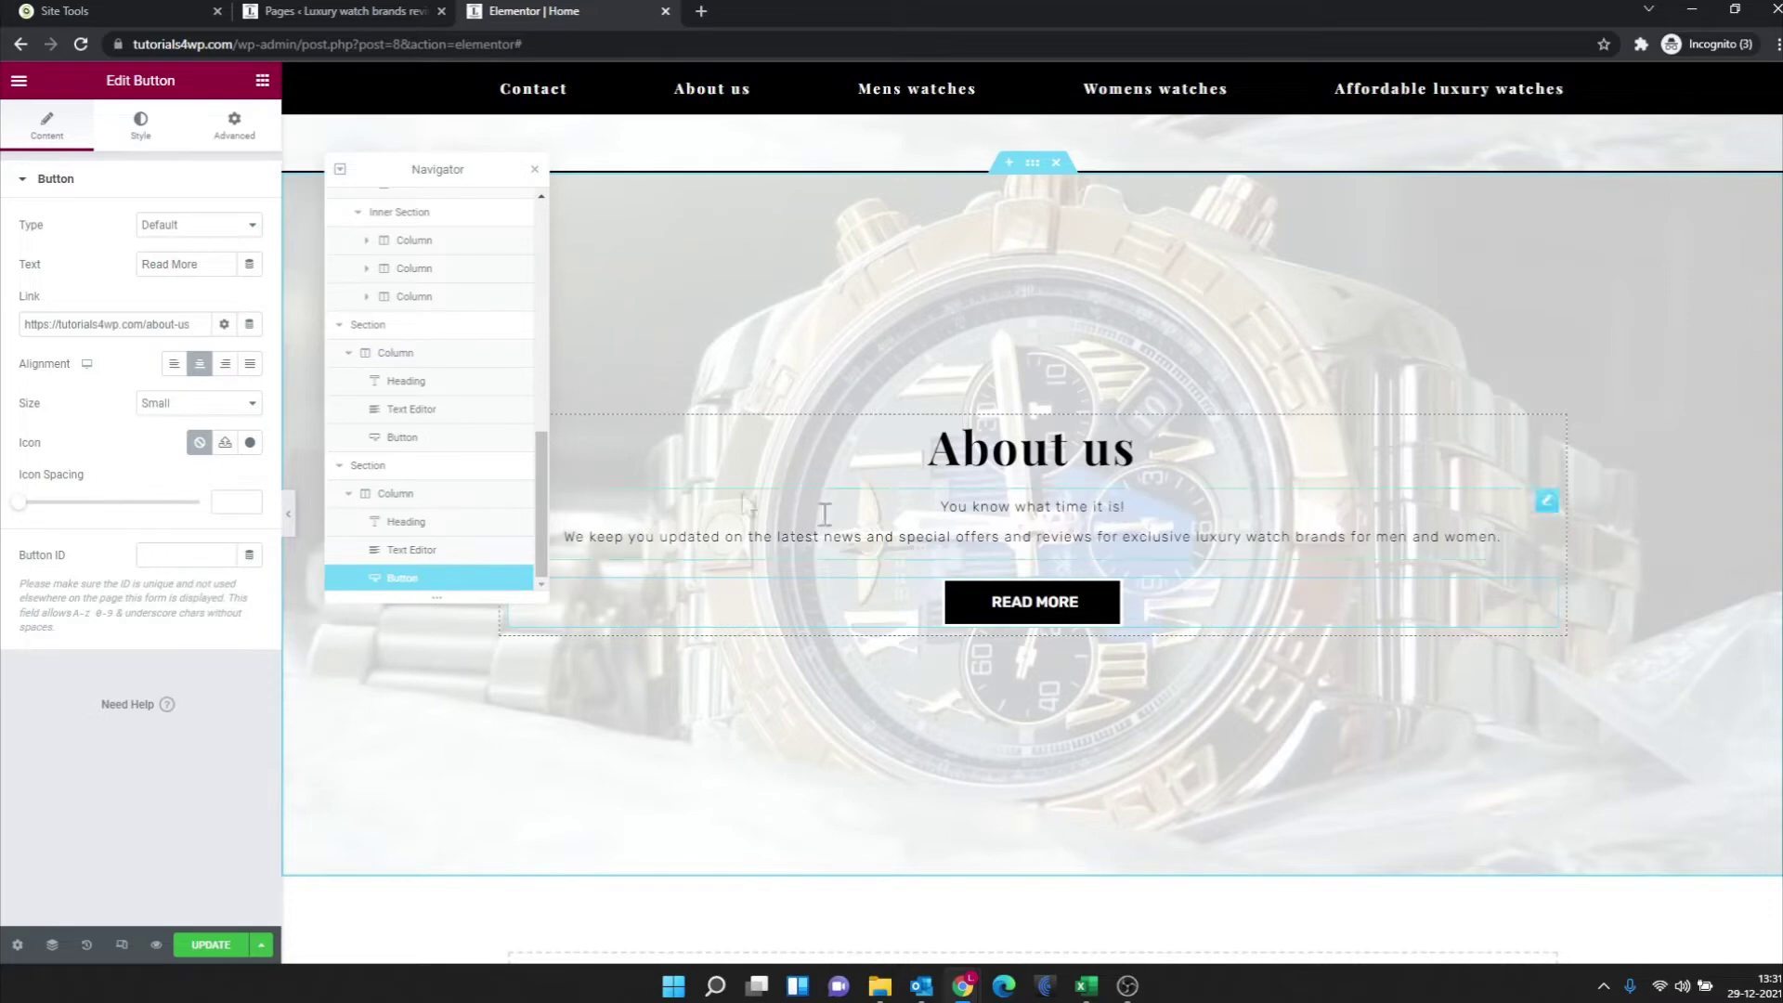
click(235, 125)
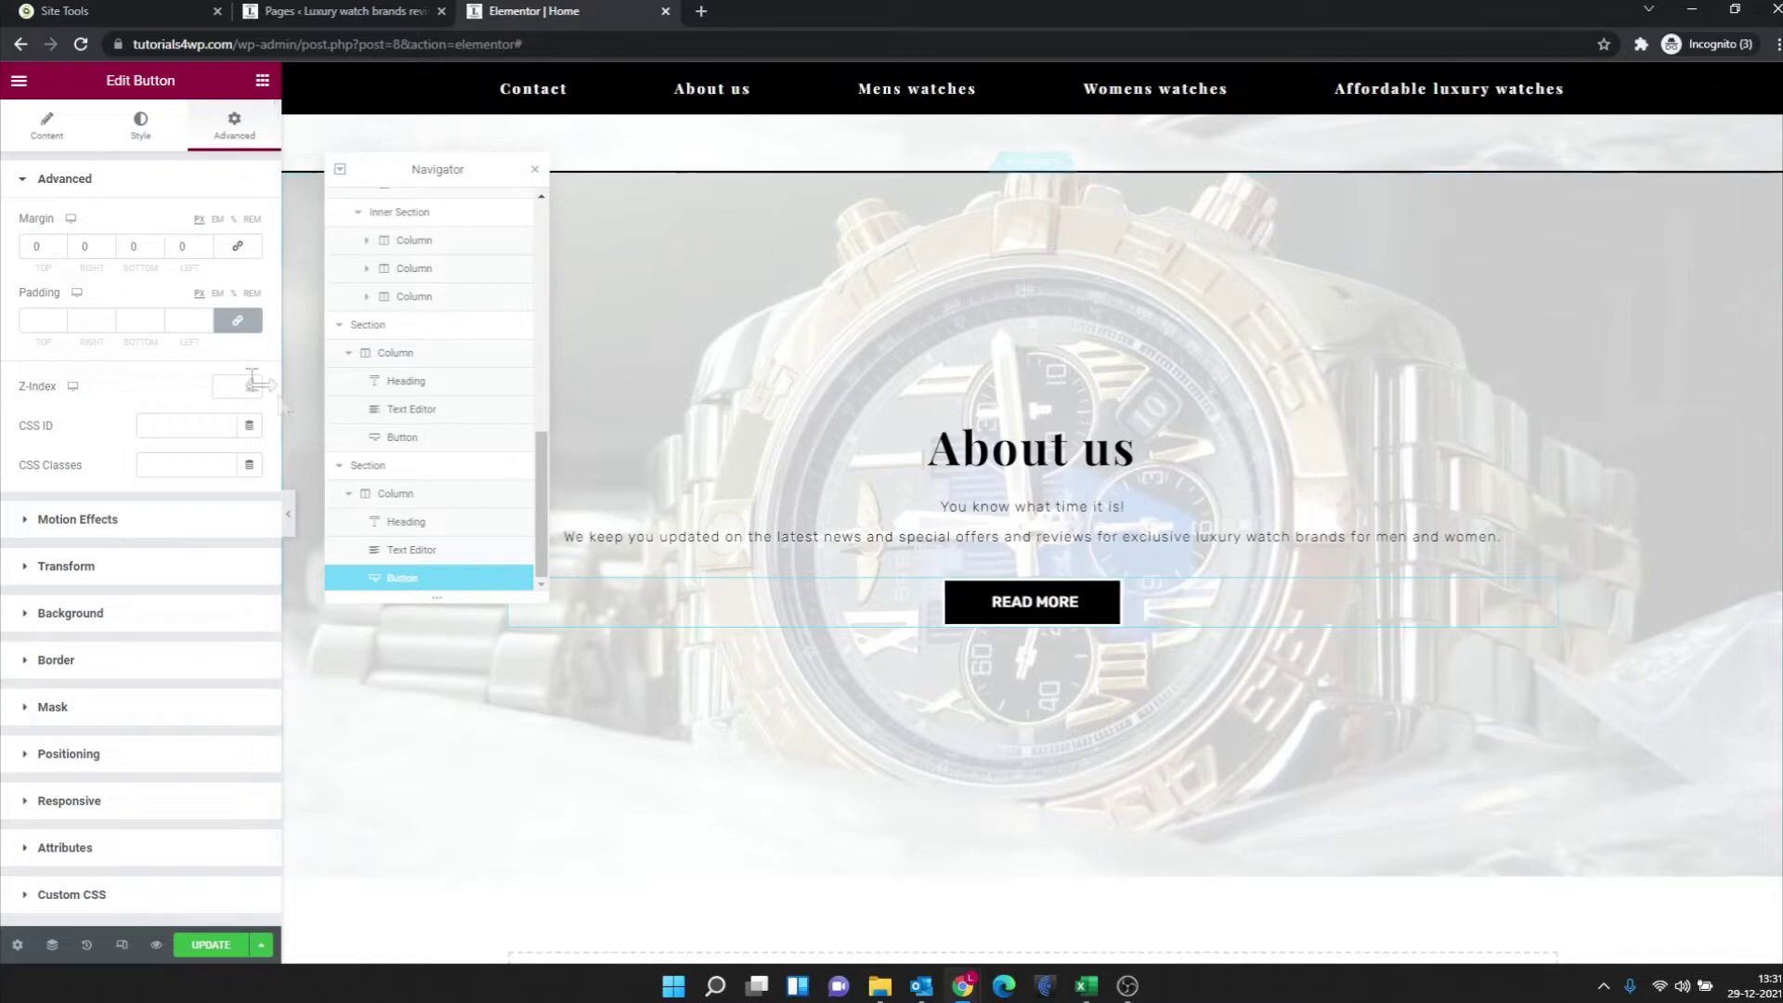
click(58, 251)
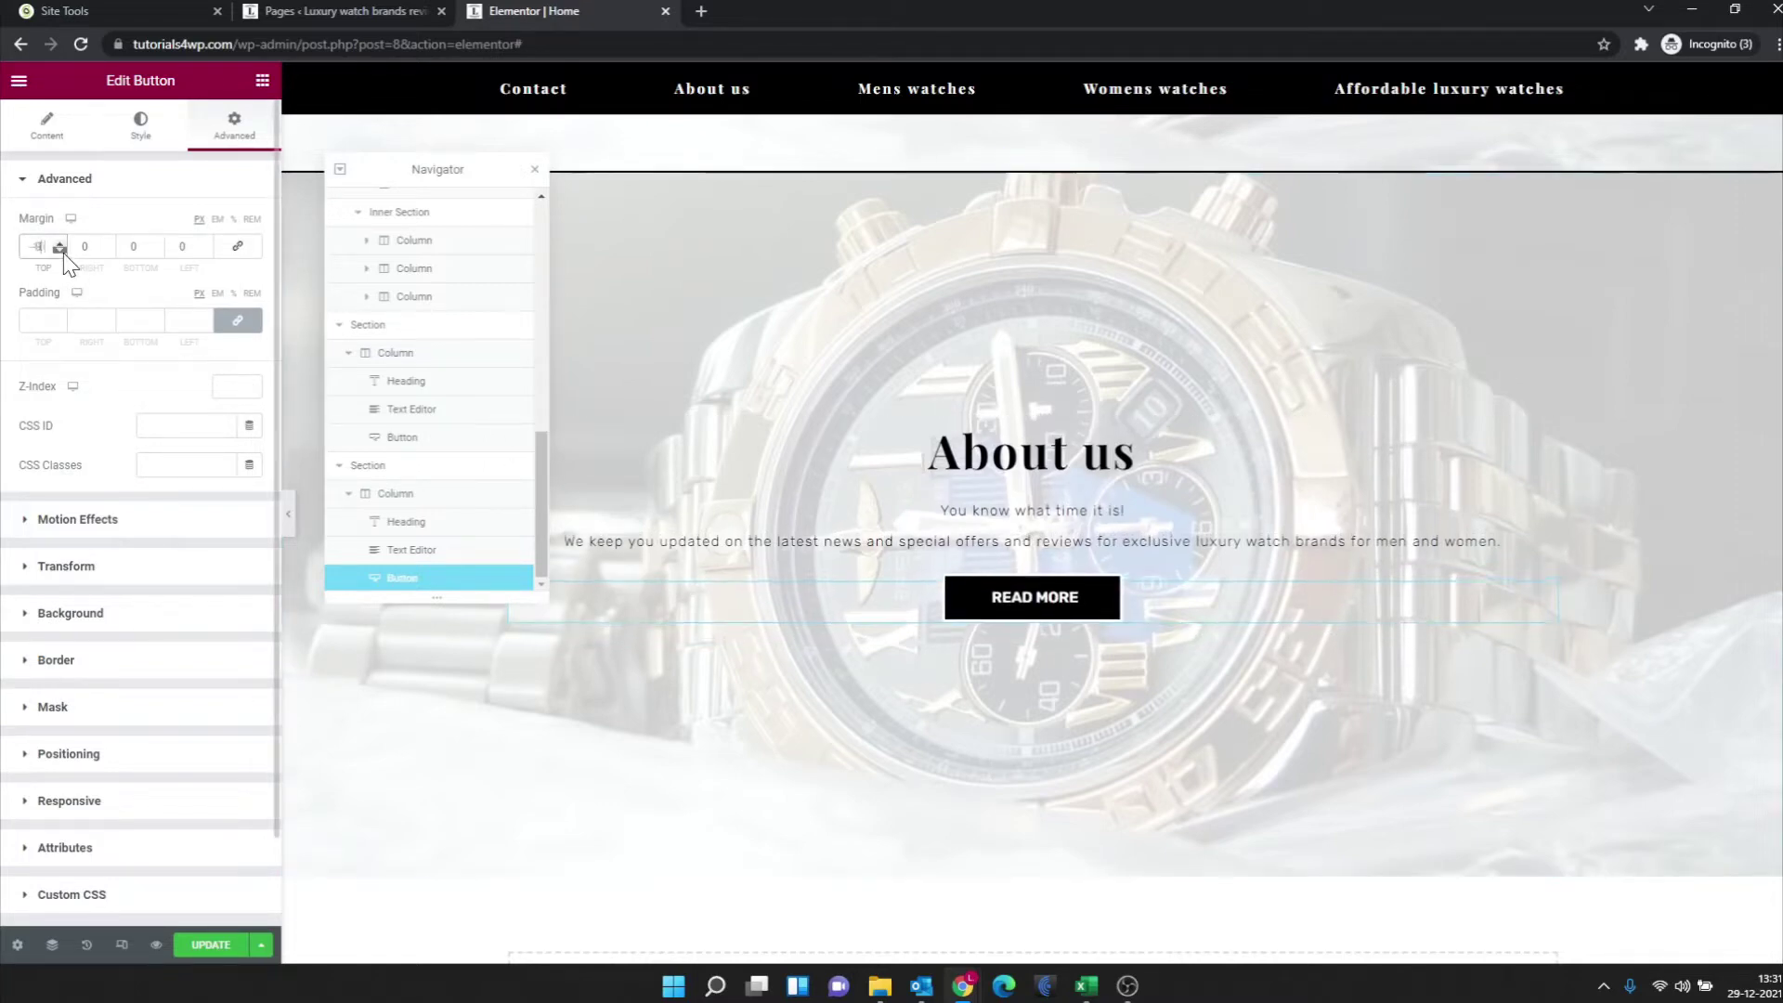
- Give the copied Read More button a -52 top margin so it overlaps the paragraph, then select that text block
drag(62, 253, 63, 252)
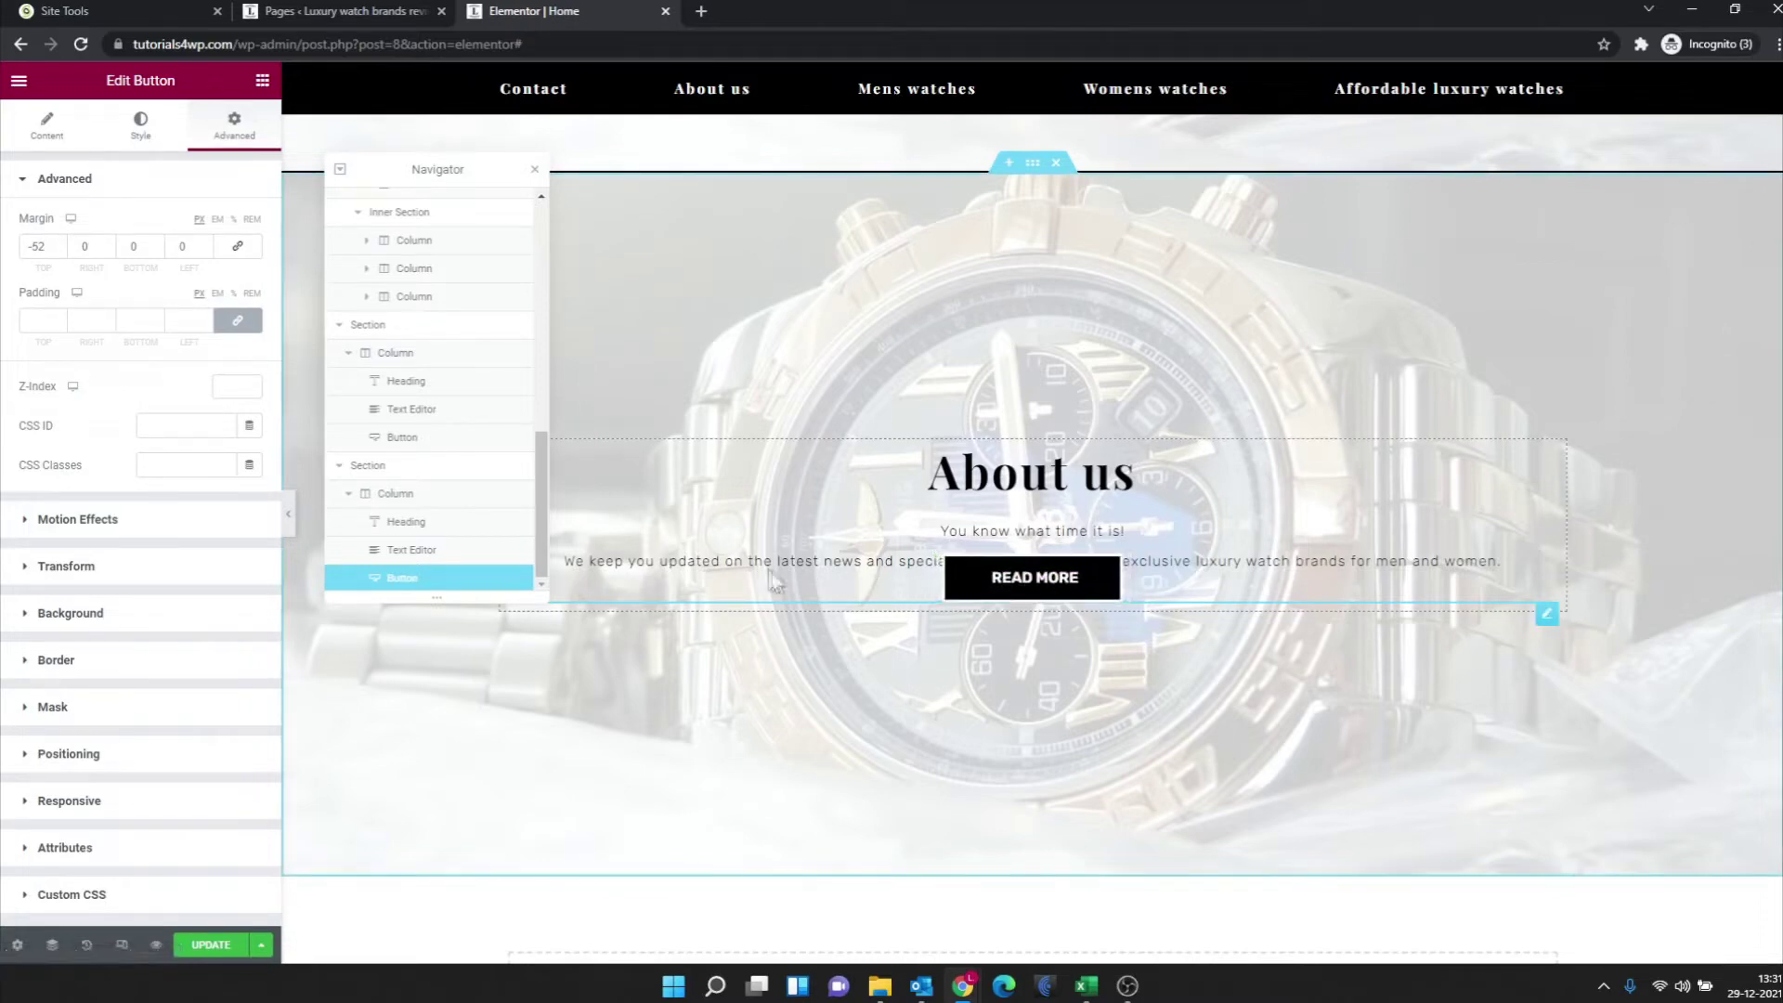
click(807, 543)
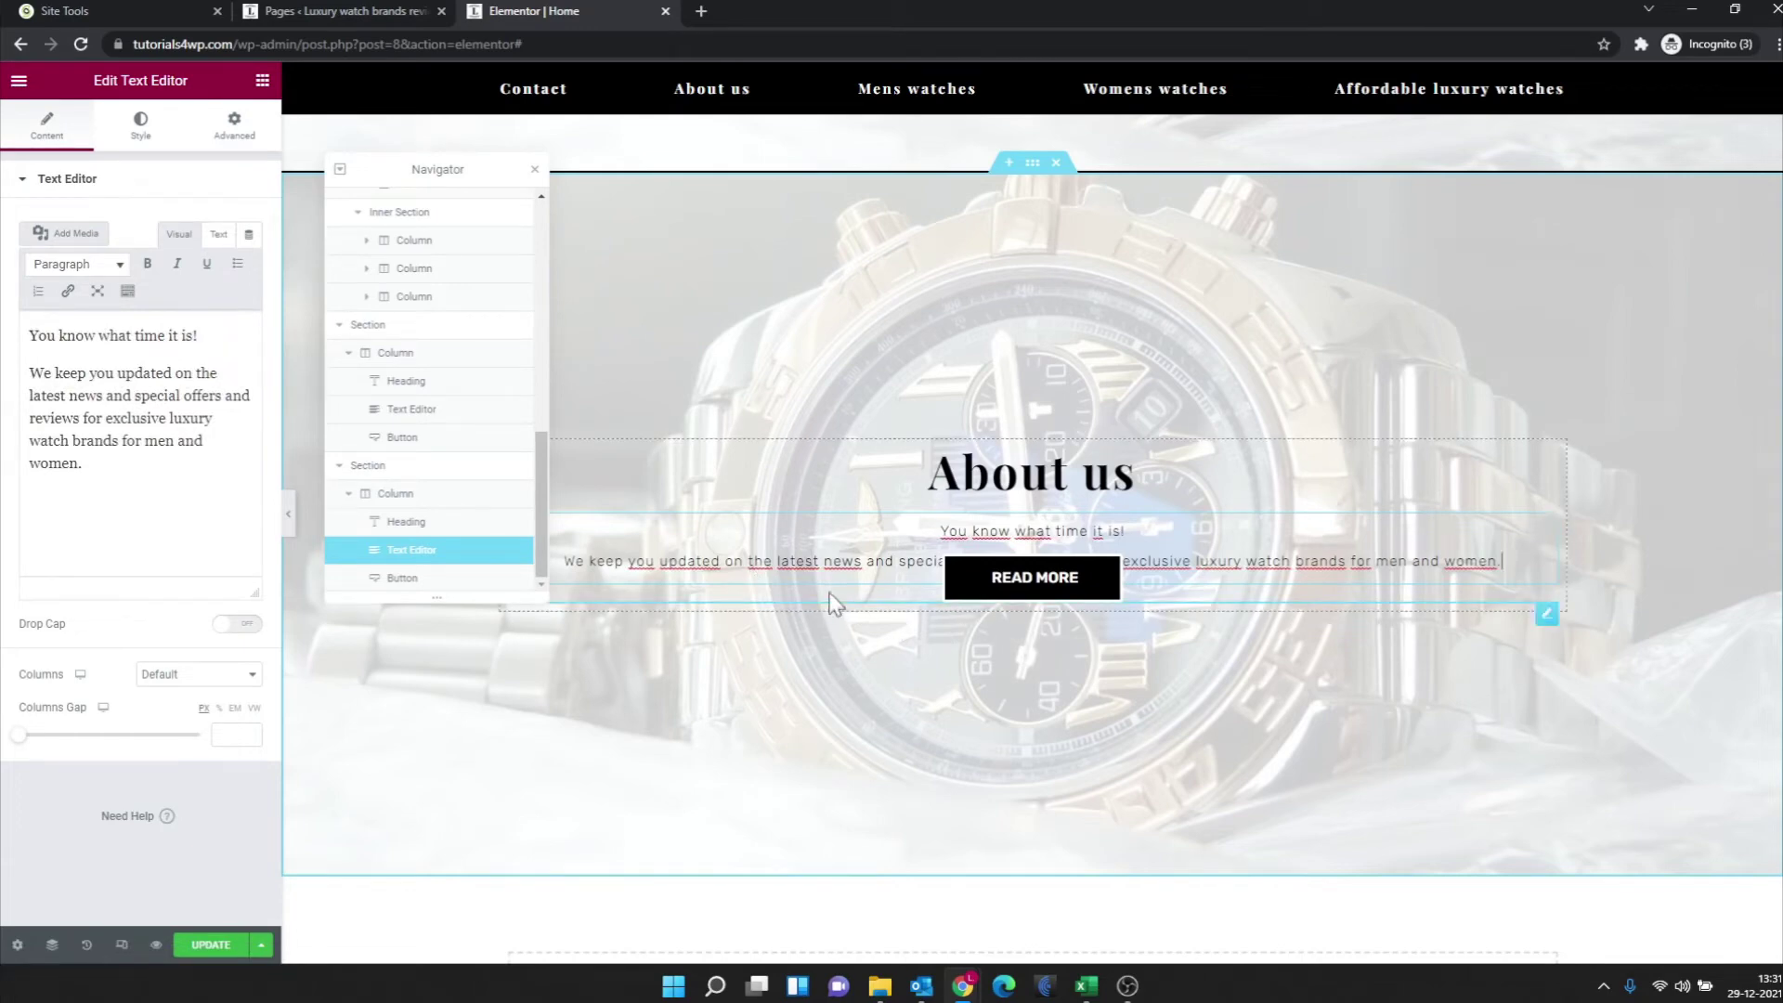
click(808, 558)
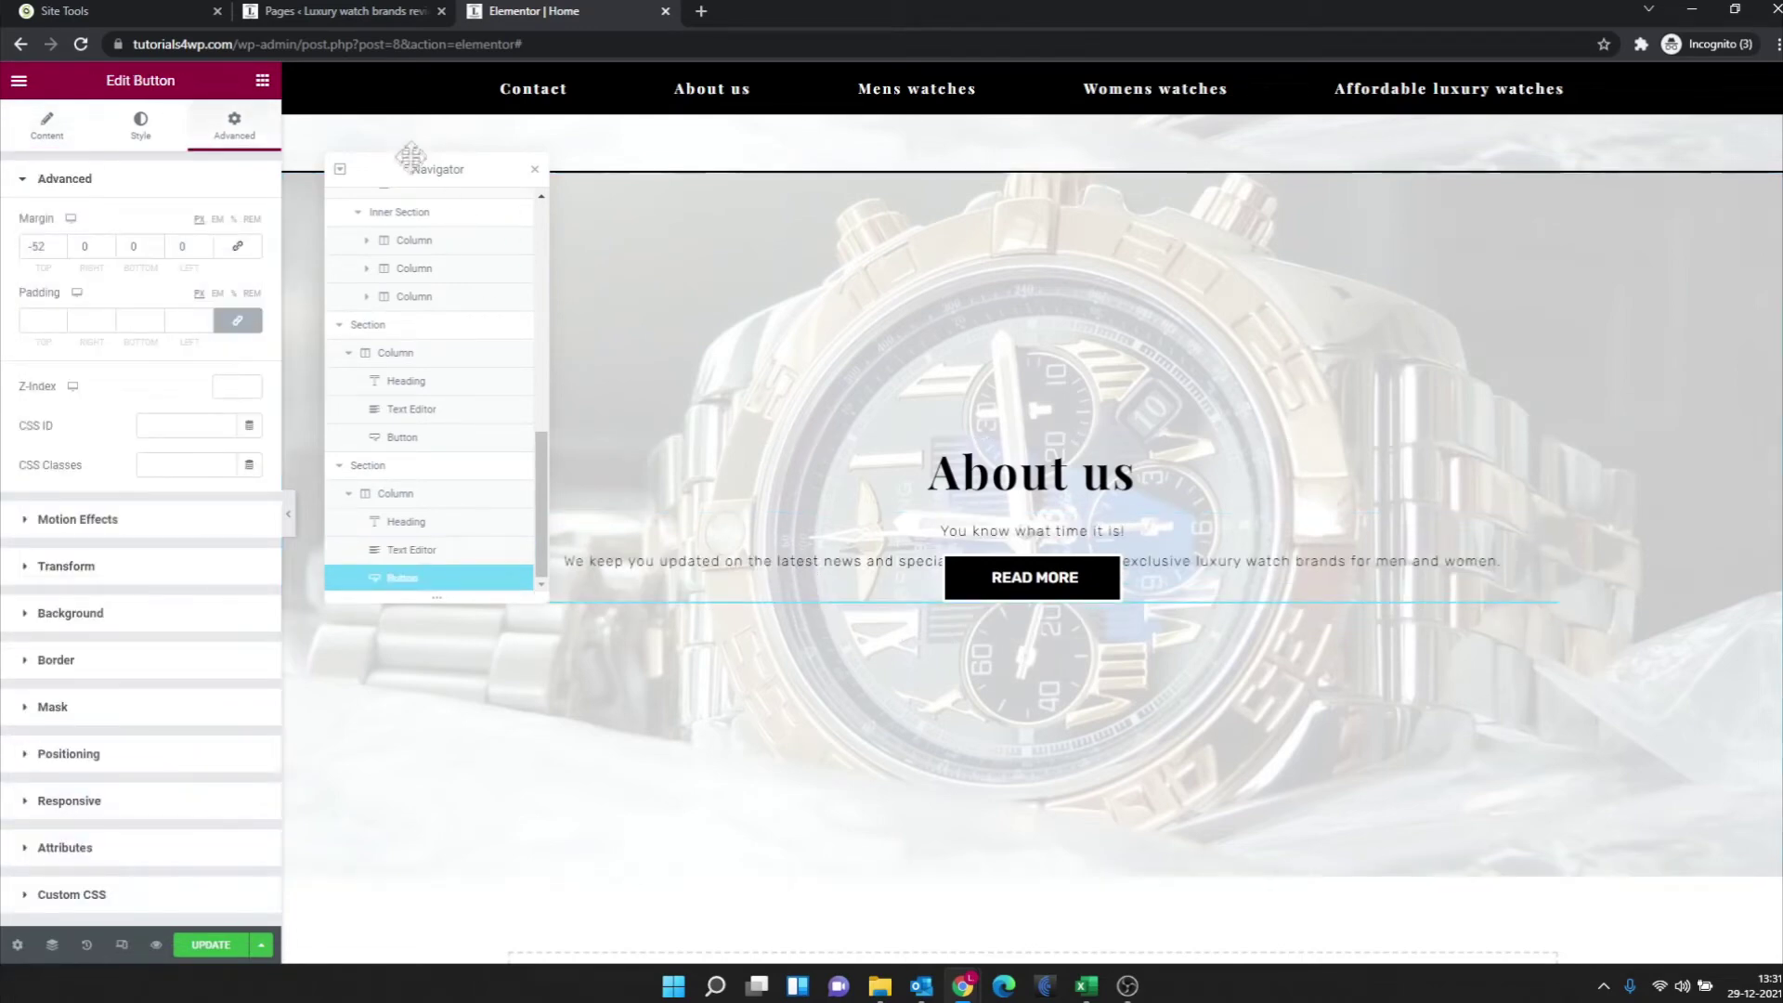
drag(417, 159, 1386, 195)
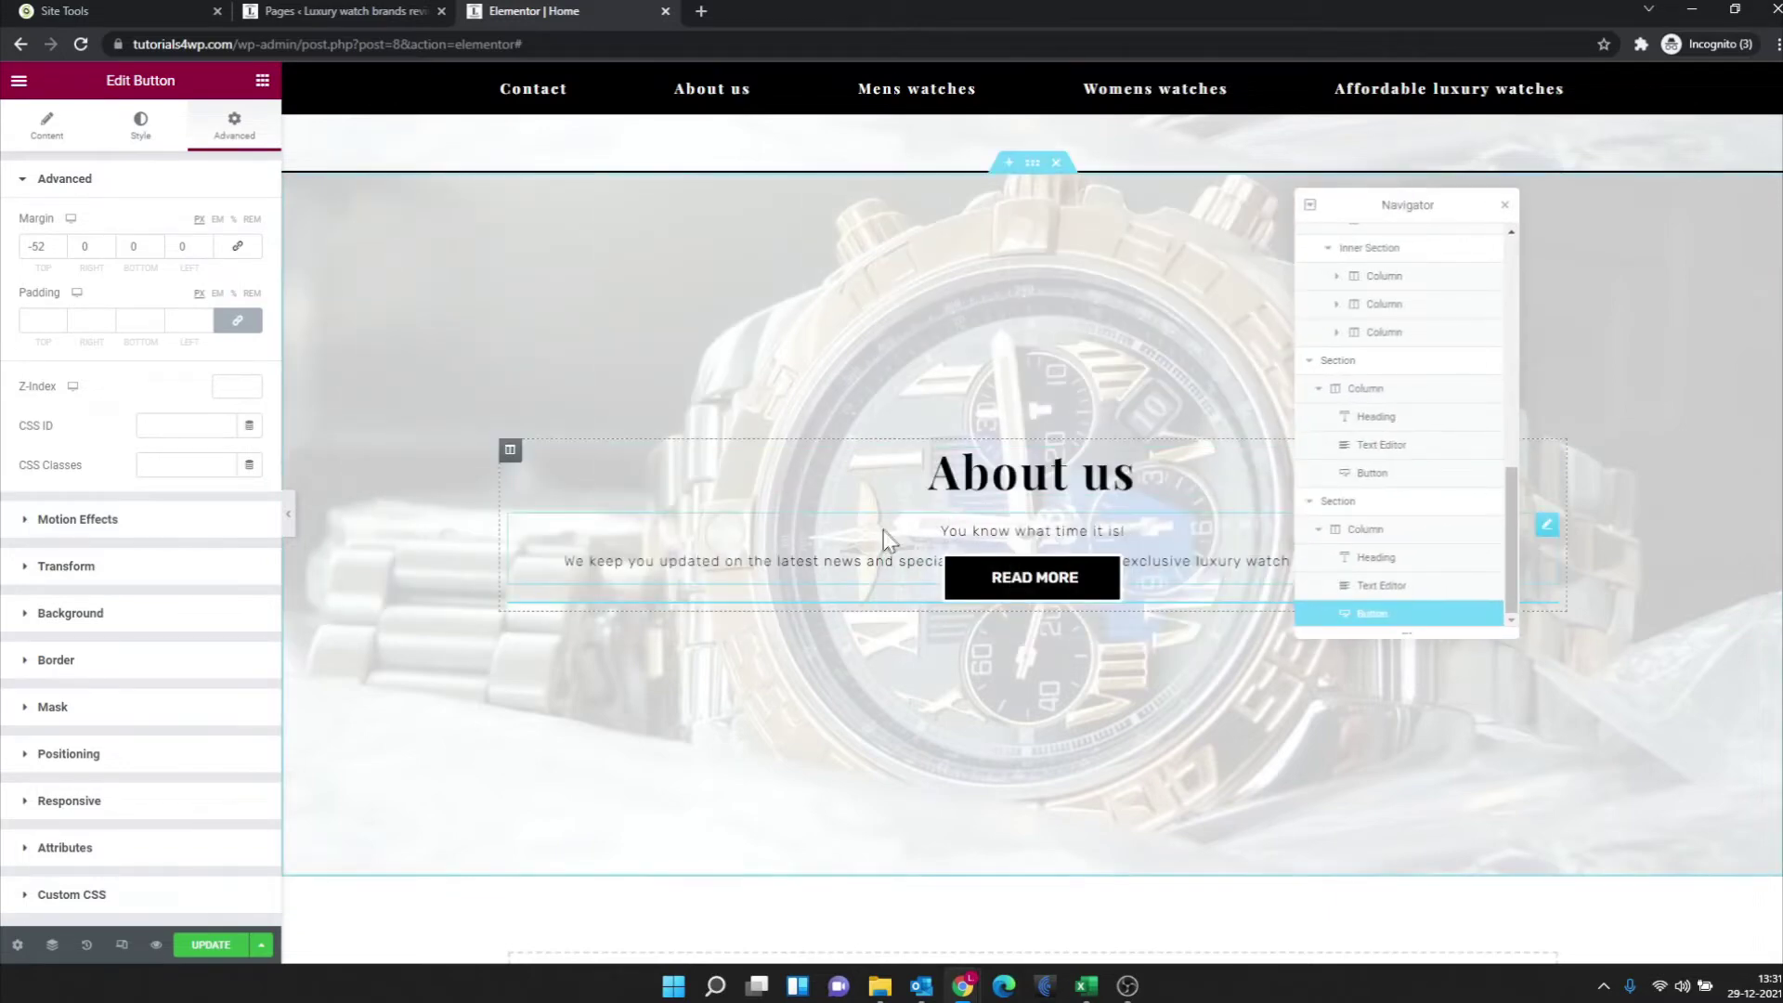
mouse_move(1032, 523)
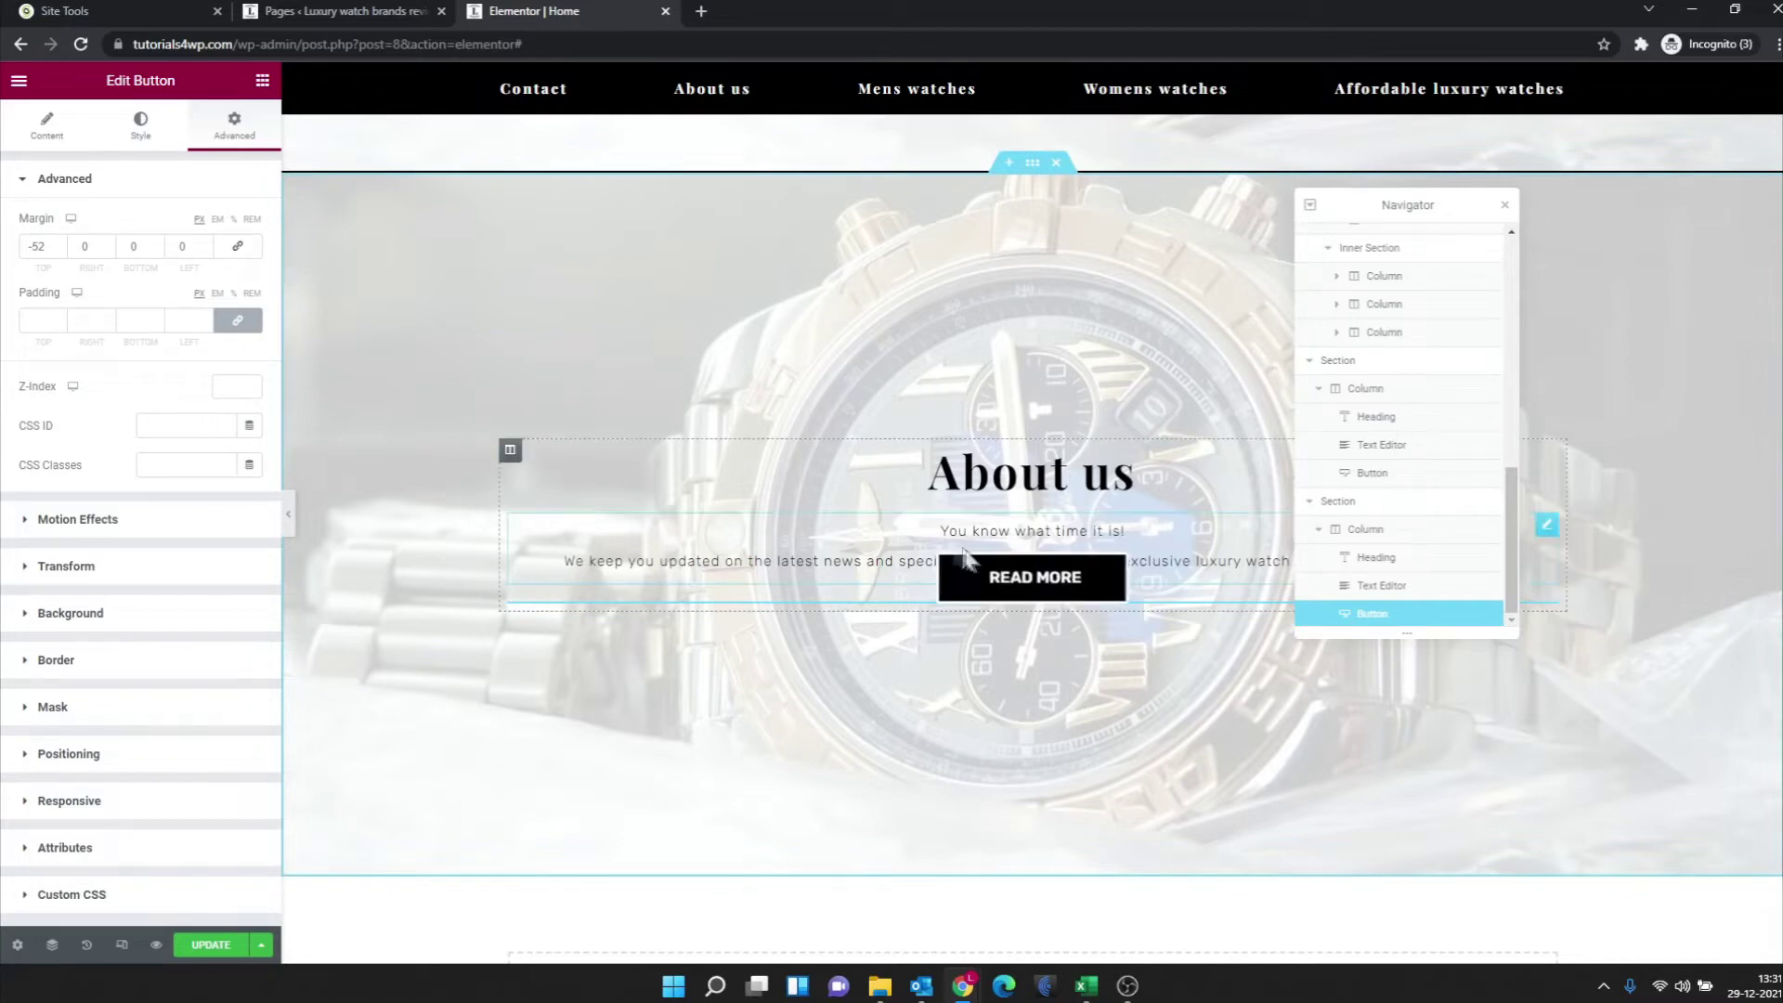
click(802, 554)
- Set the paragraph text block's Z-Index to 10 in its Advanced settings
click(235, 128)
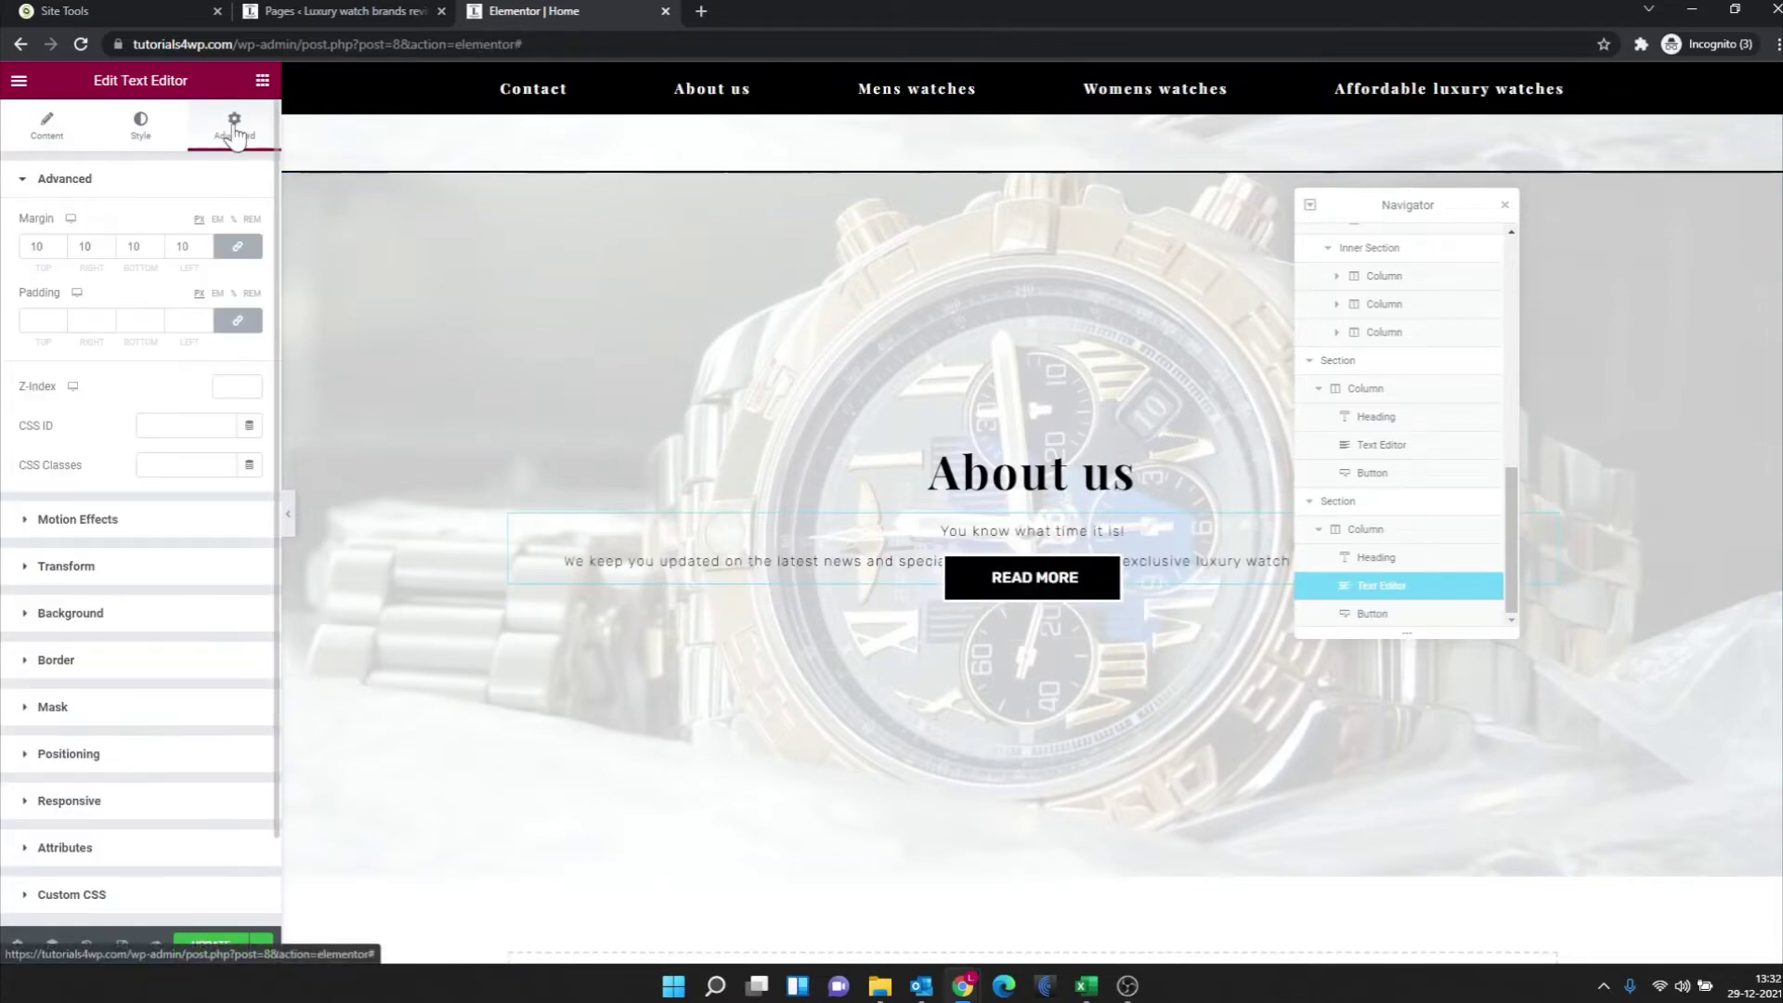
click(228, 387)
text(10)
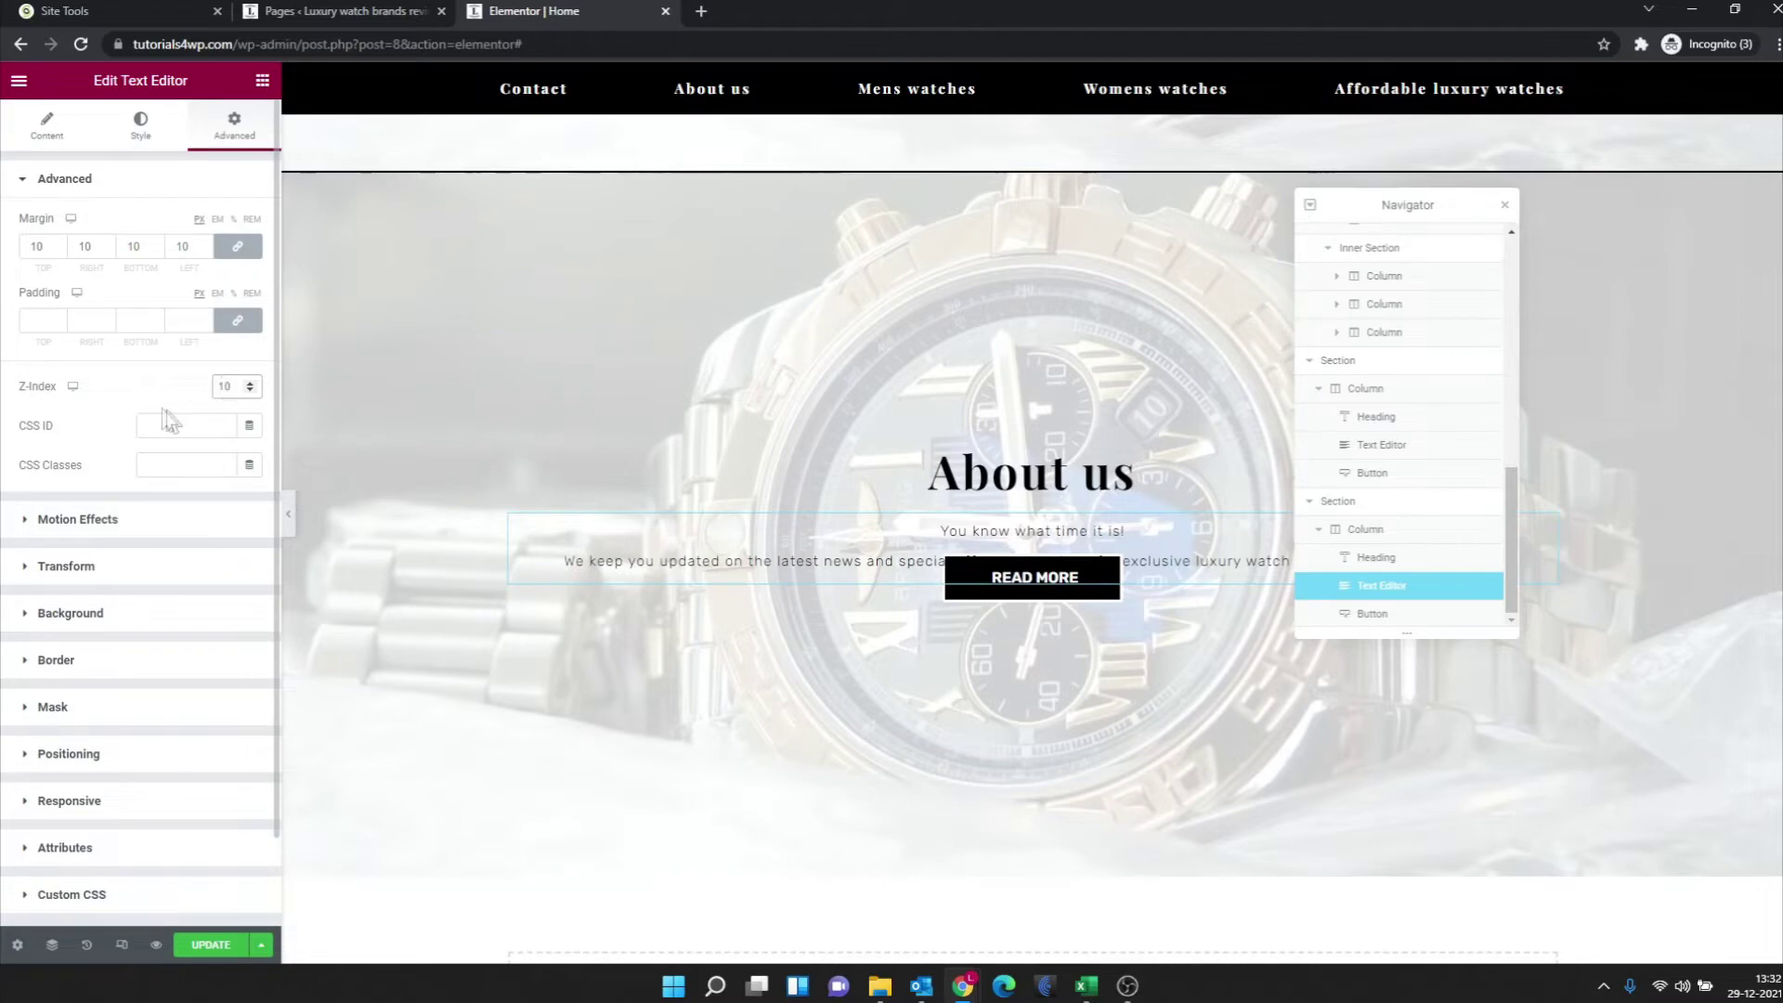
click(780, 558)
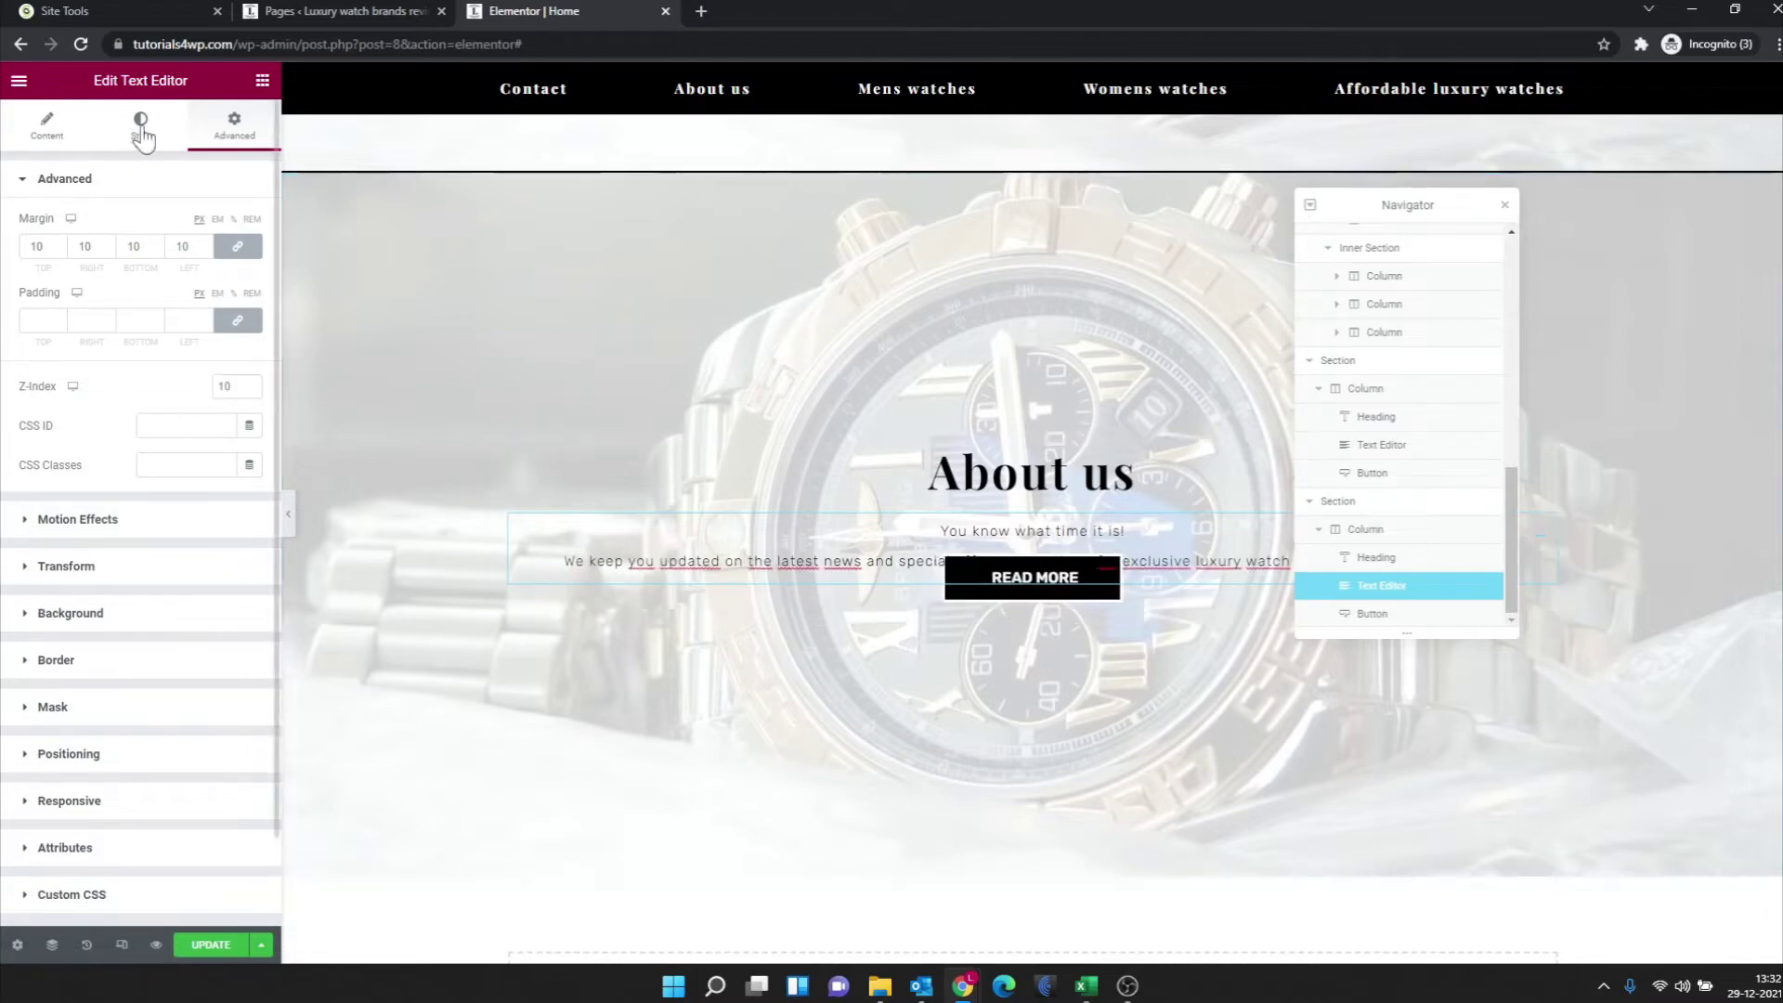
- Colour the paragraph text red (#FF0000) and hide the panel to preview the overlap
click(140, 129)
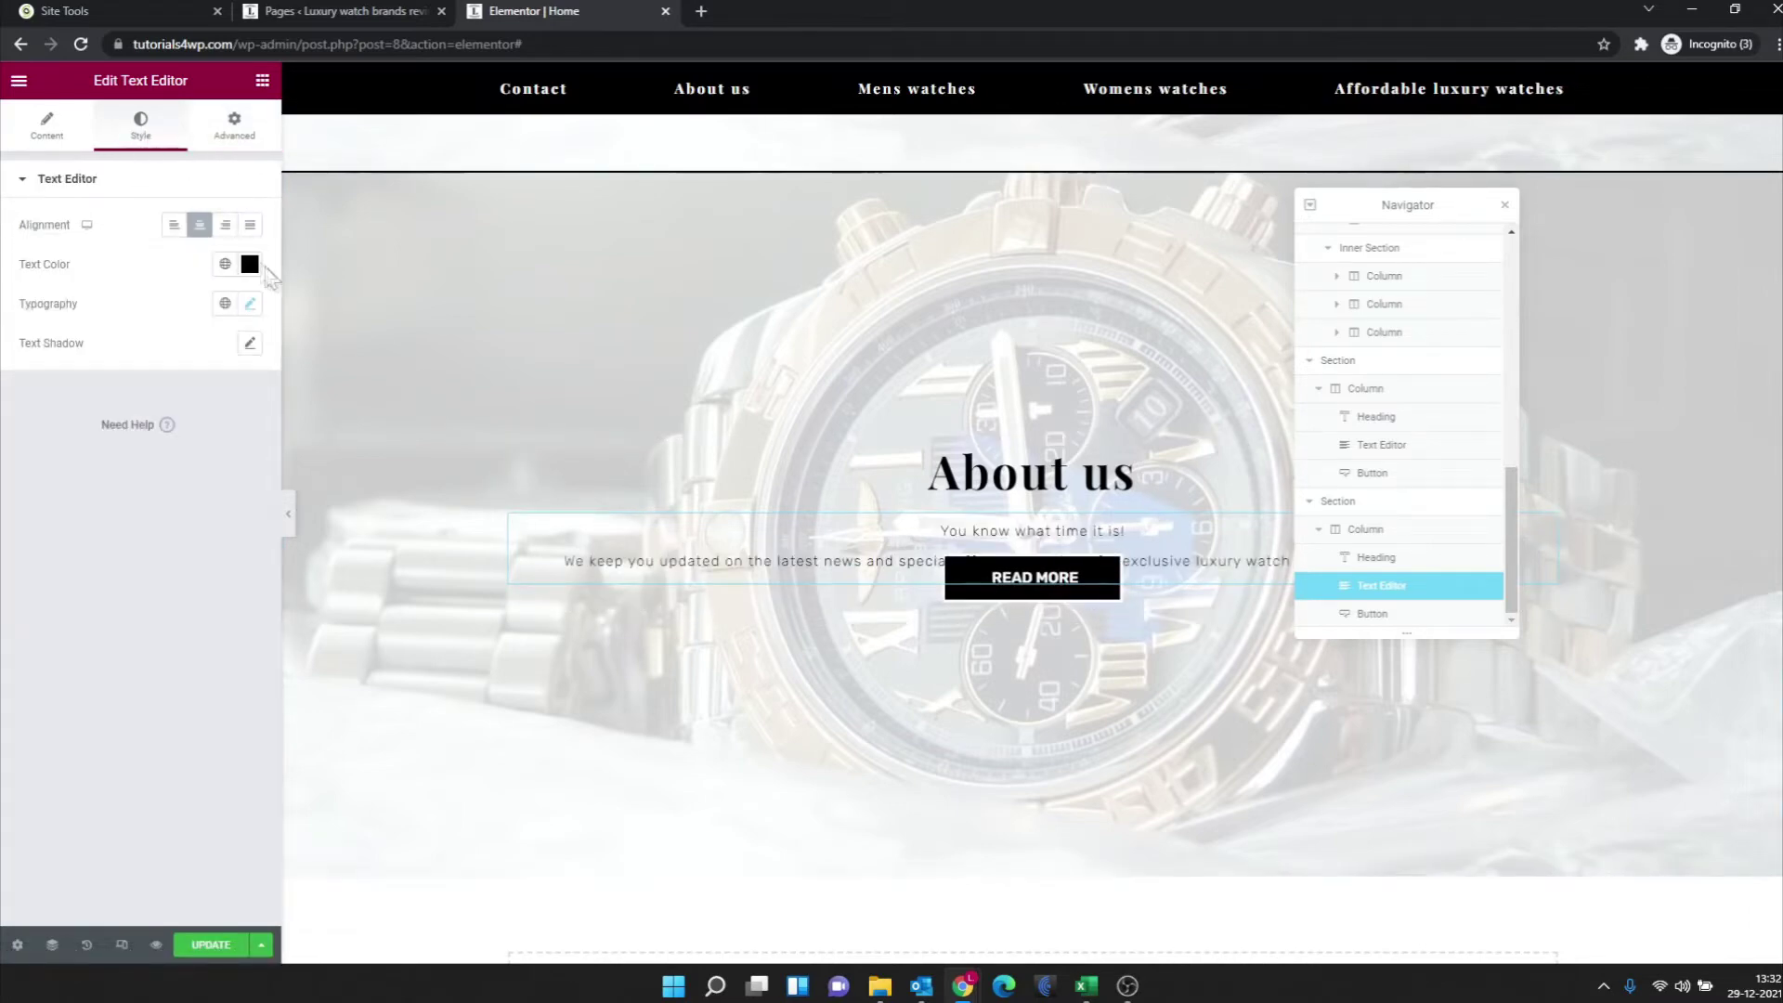
click(248, 264)
click(38, 336)
mouse_move(936, 639)
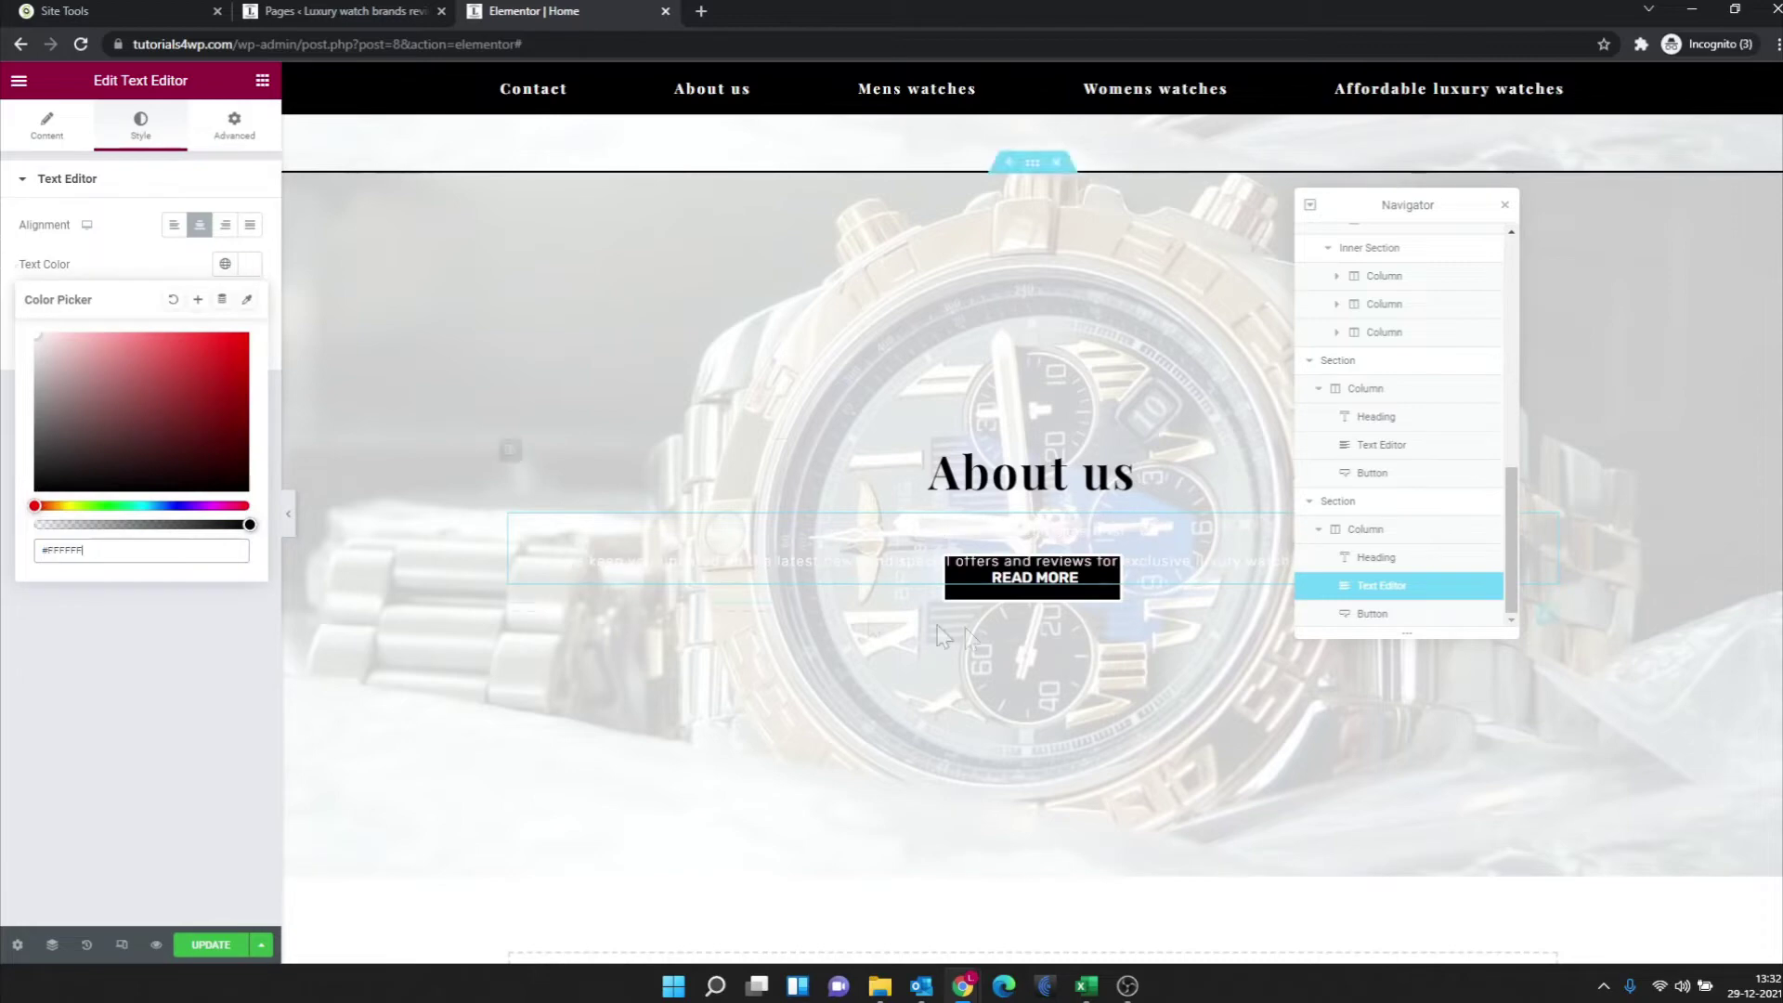
drag(180, 366, 310, 322)
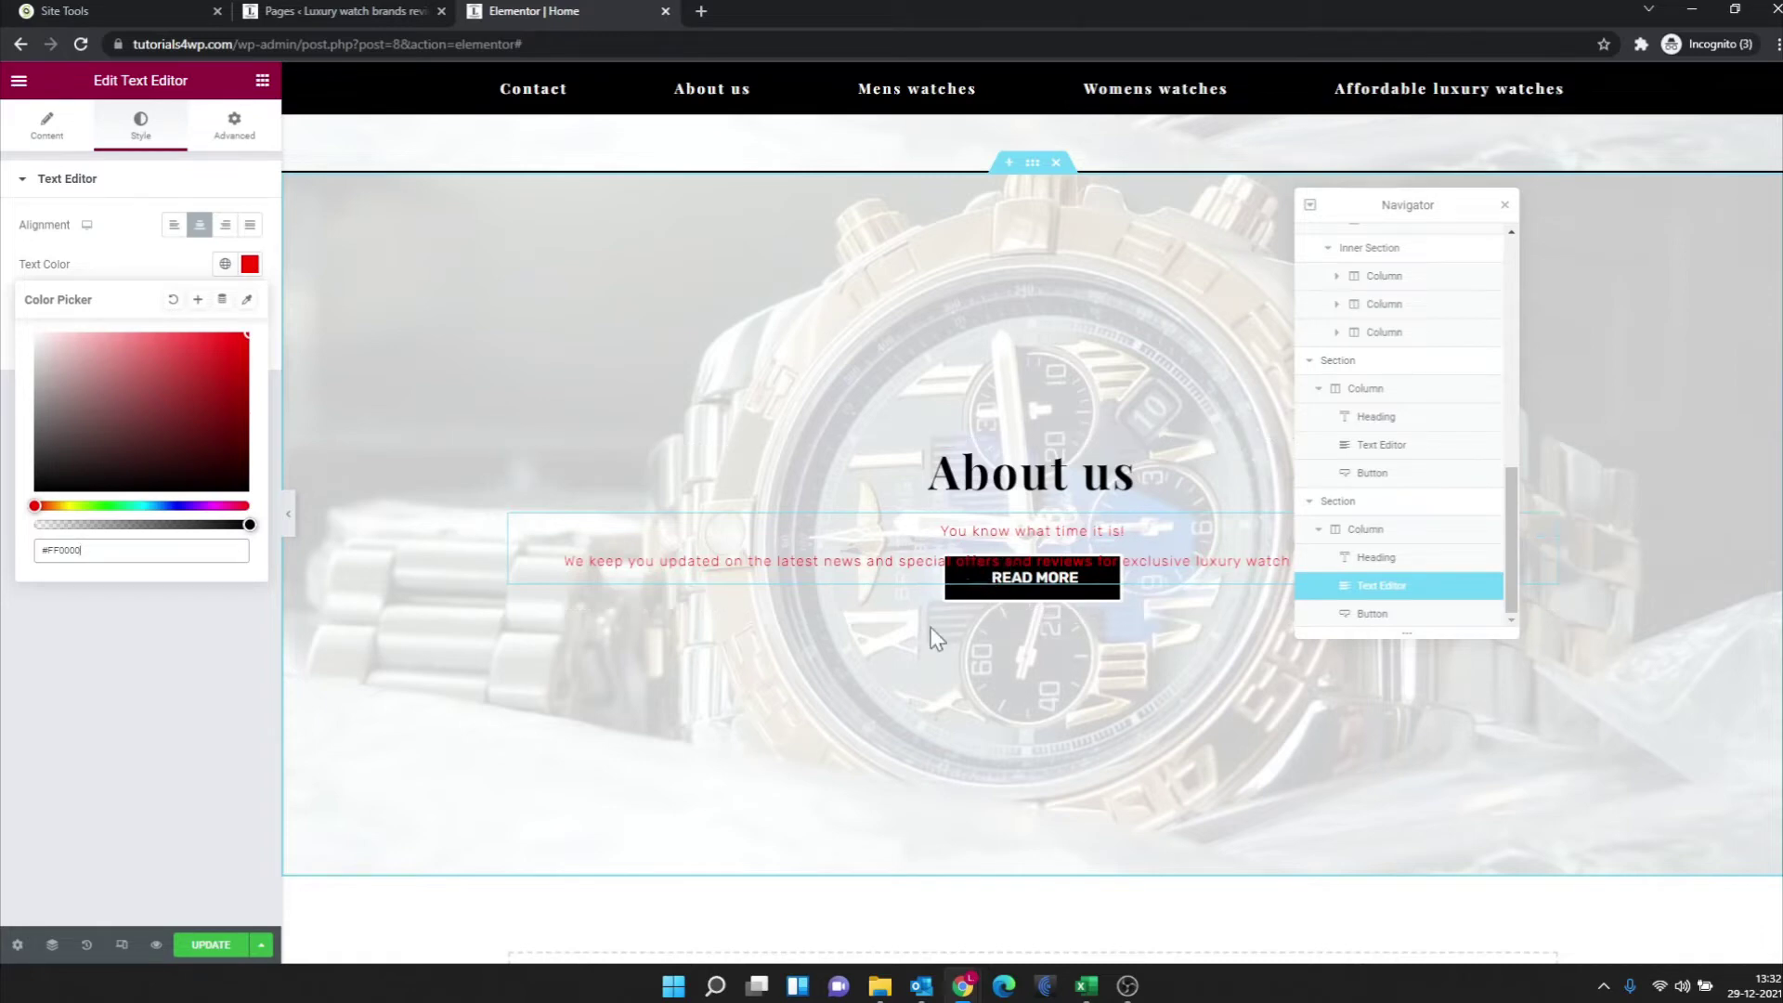
key(ctrl+p)
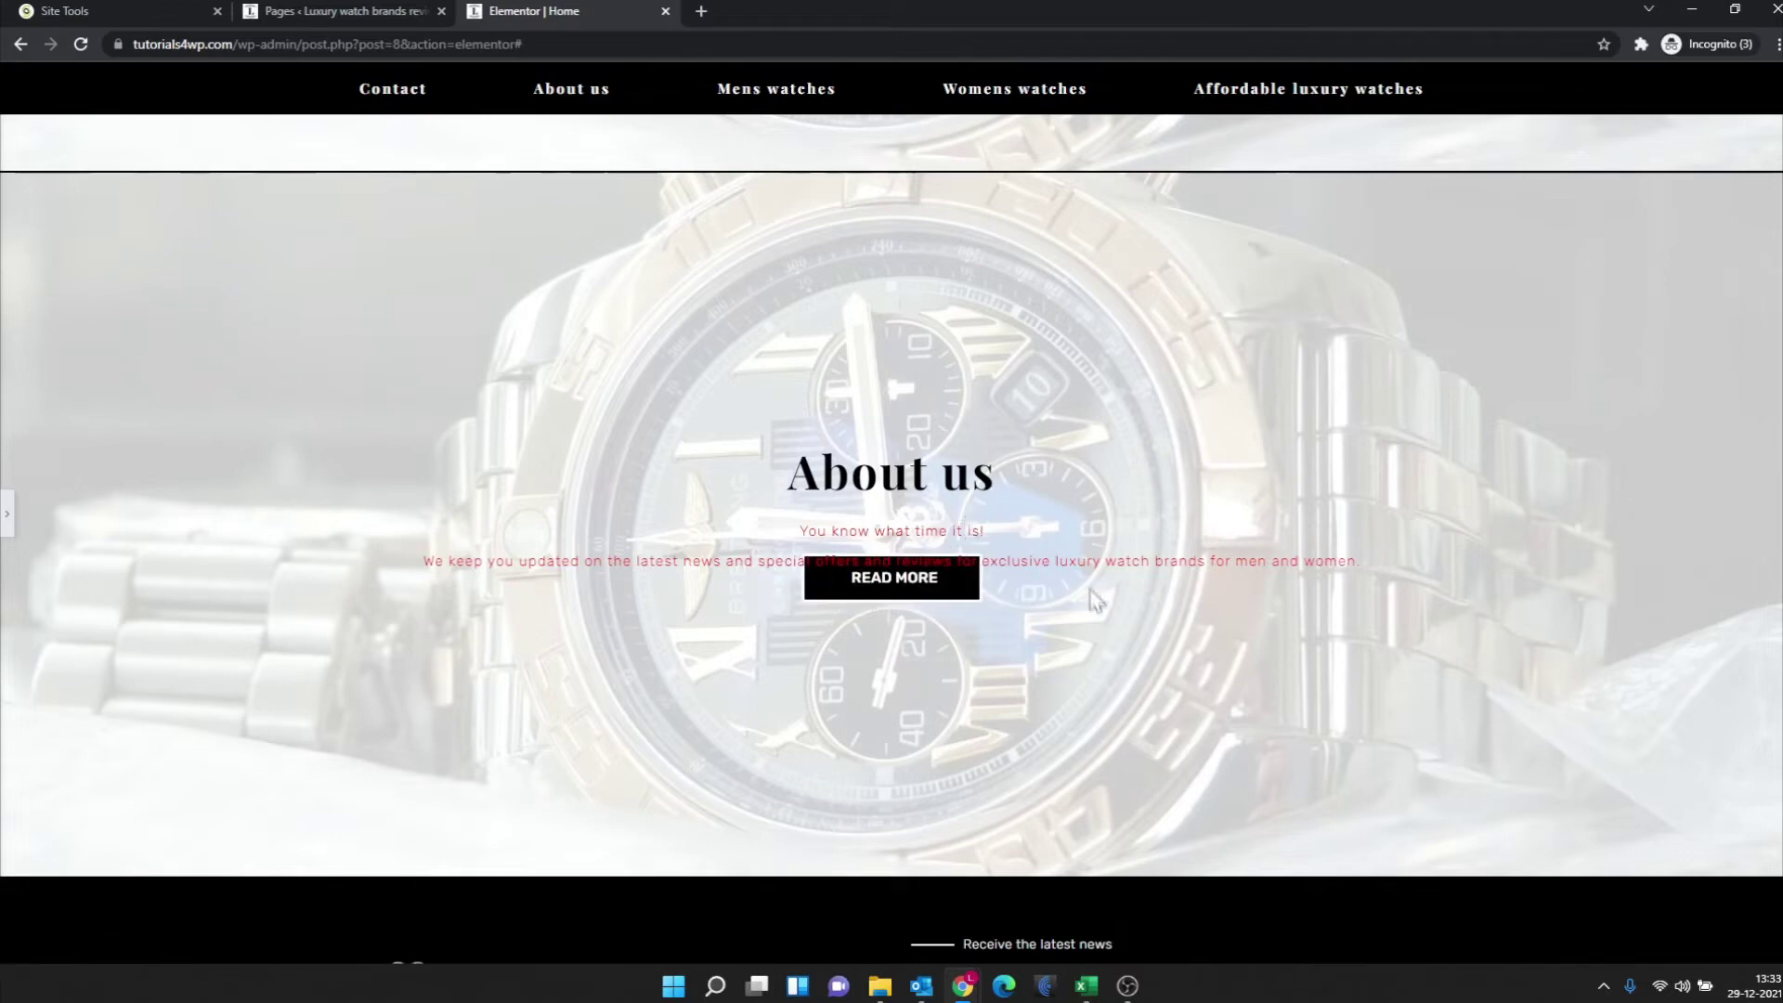
- Bring the editing panel back and return to the paragraph's Advanced settings with Z-Index 10
drag(1376, 570, 781, 461)
click(10, 513)
click(237, 134)
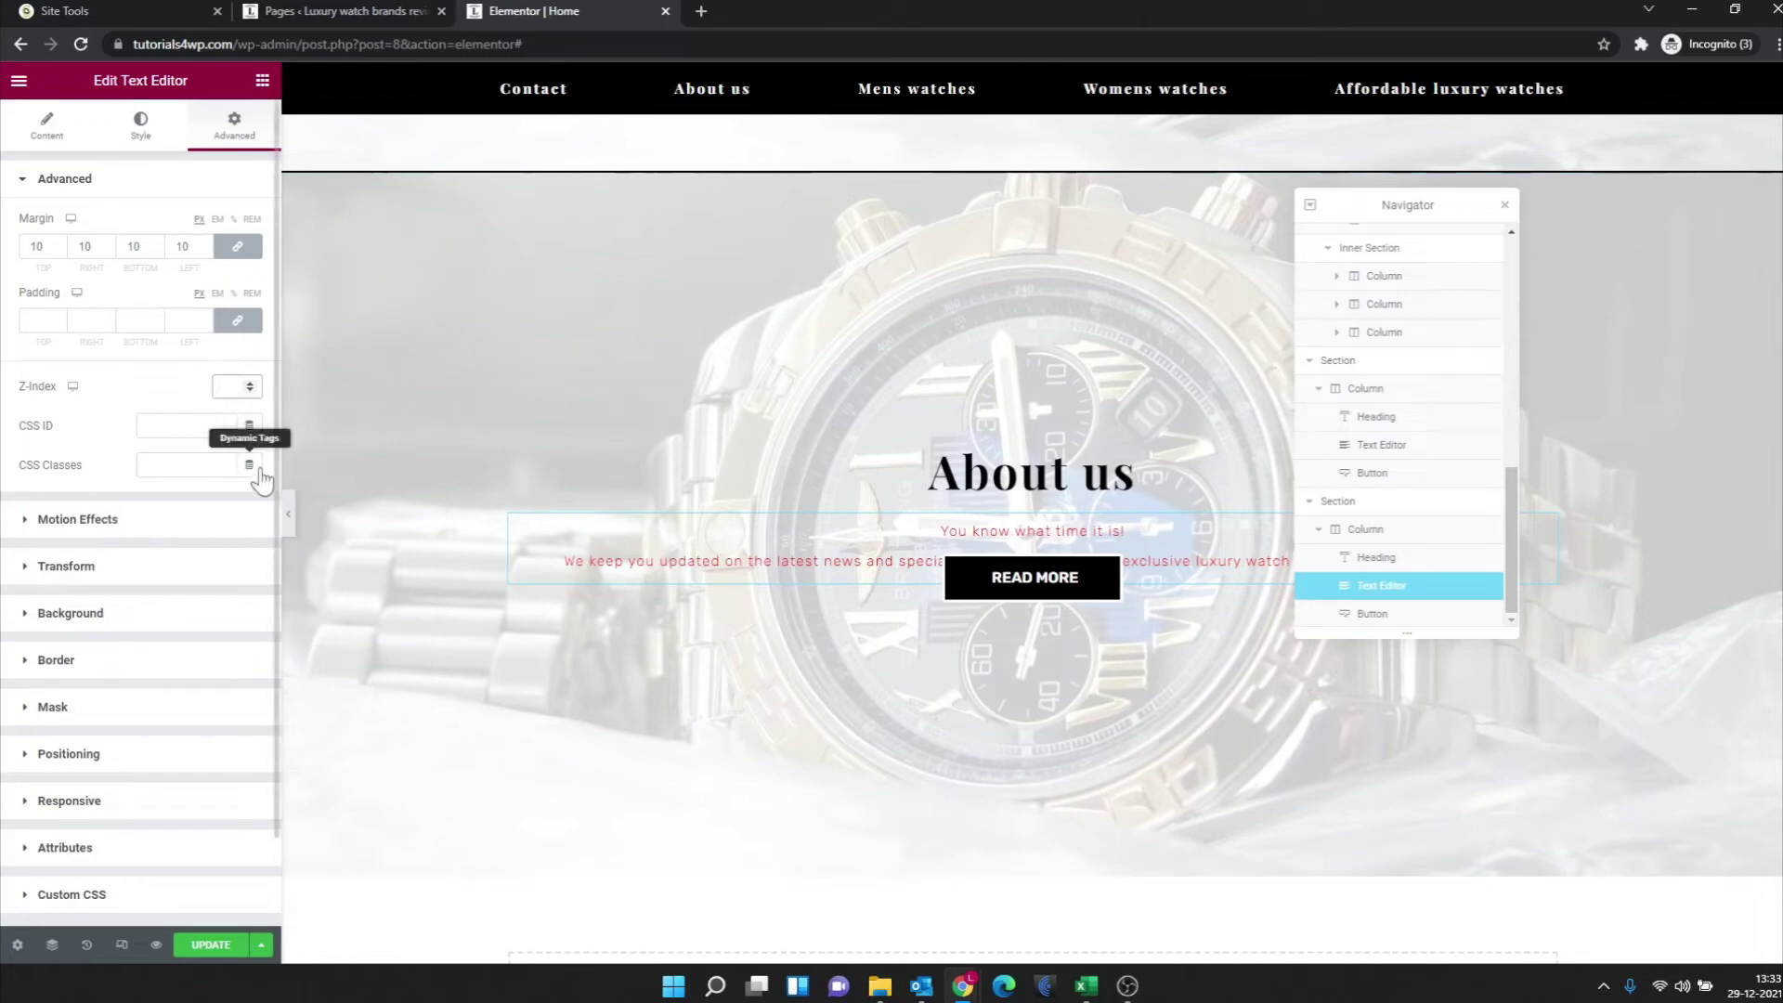
- Clear the paragraph's Z-Index, reset the Read More button's top margin to 0, then select the lower section
click(233, 388)
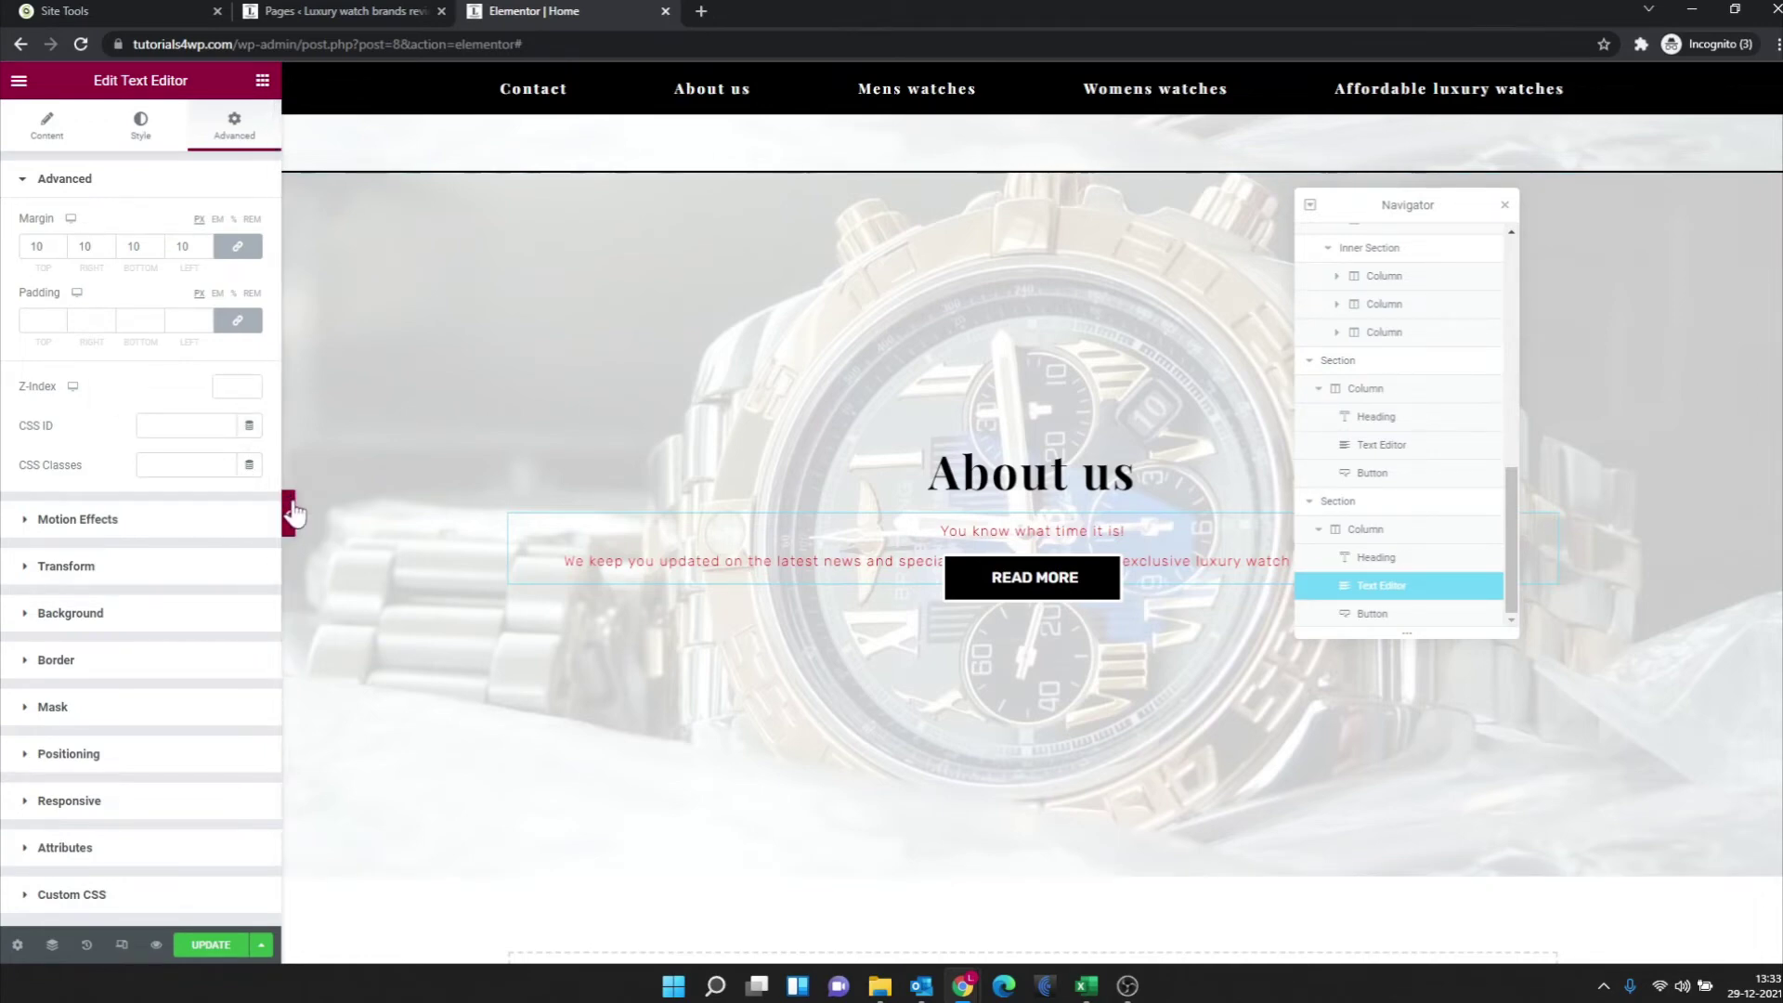
click(288, 513)
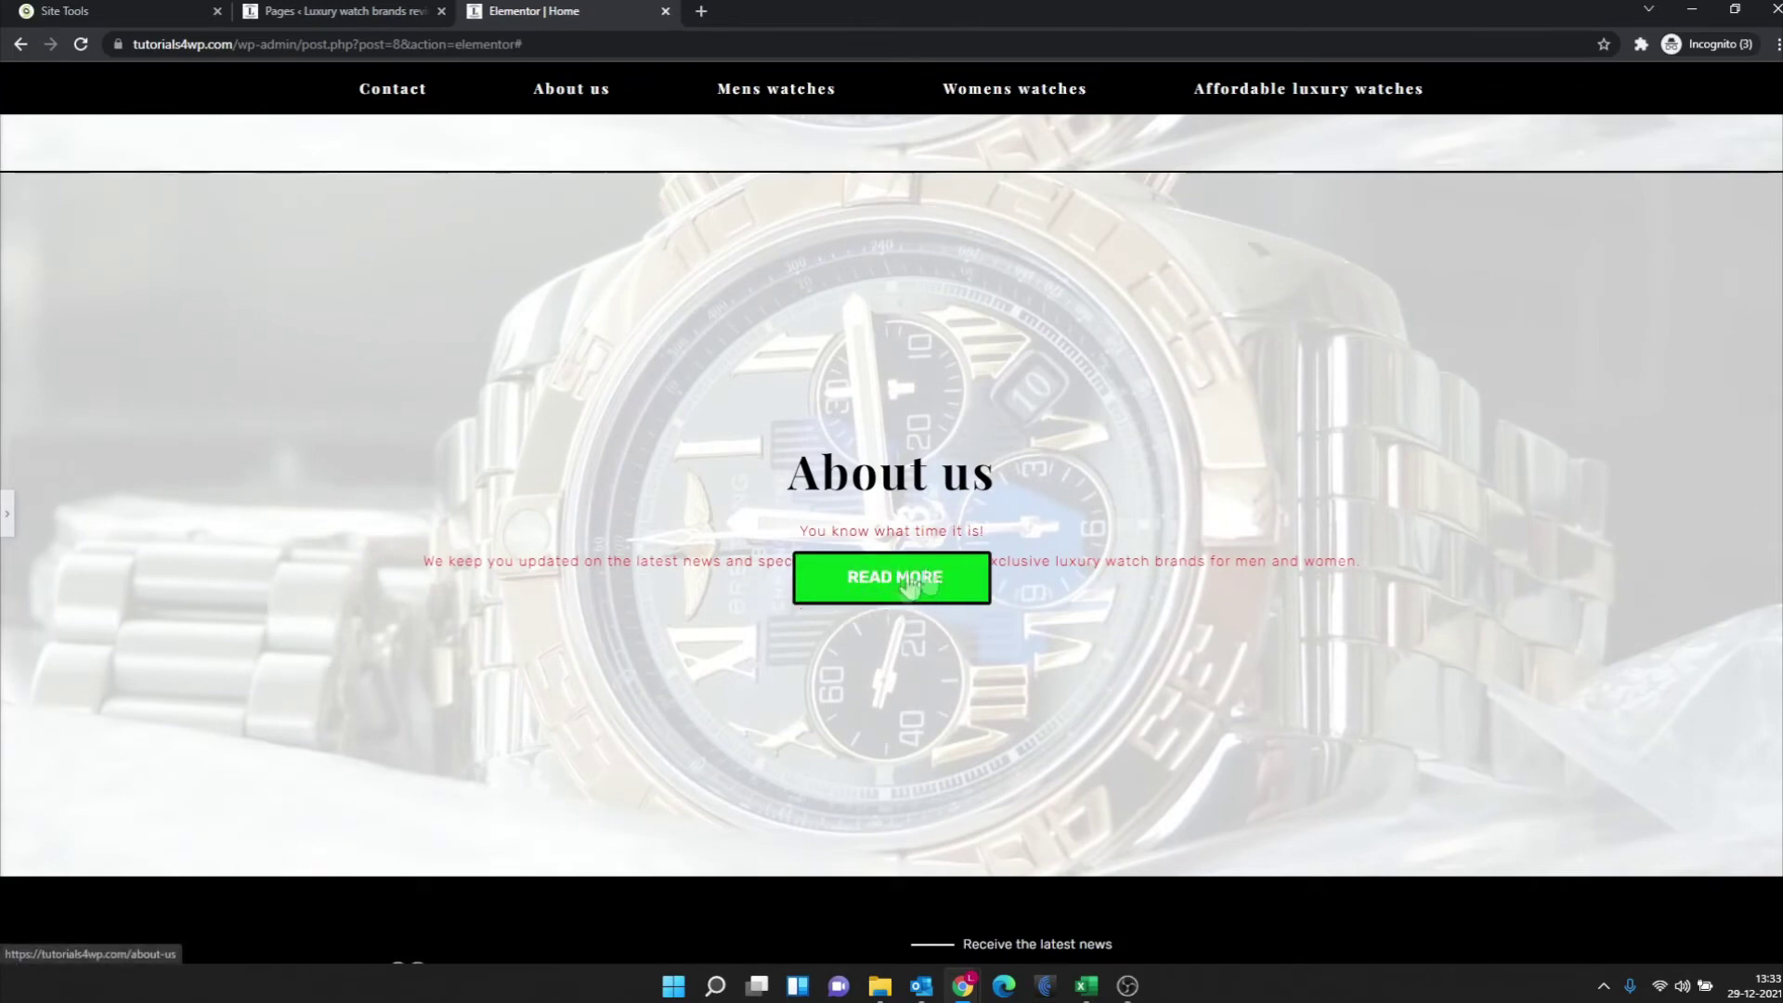
click(8, 515)
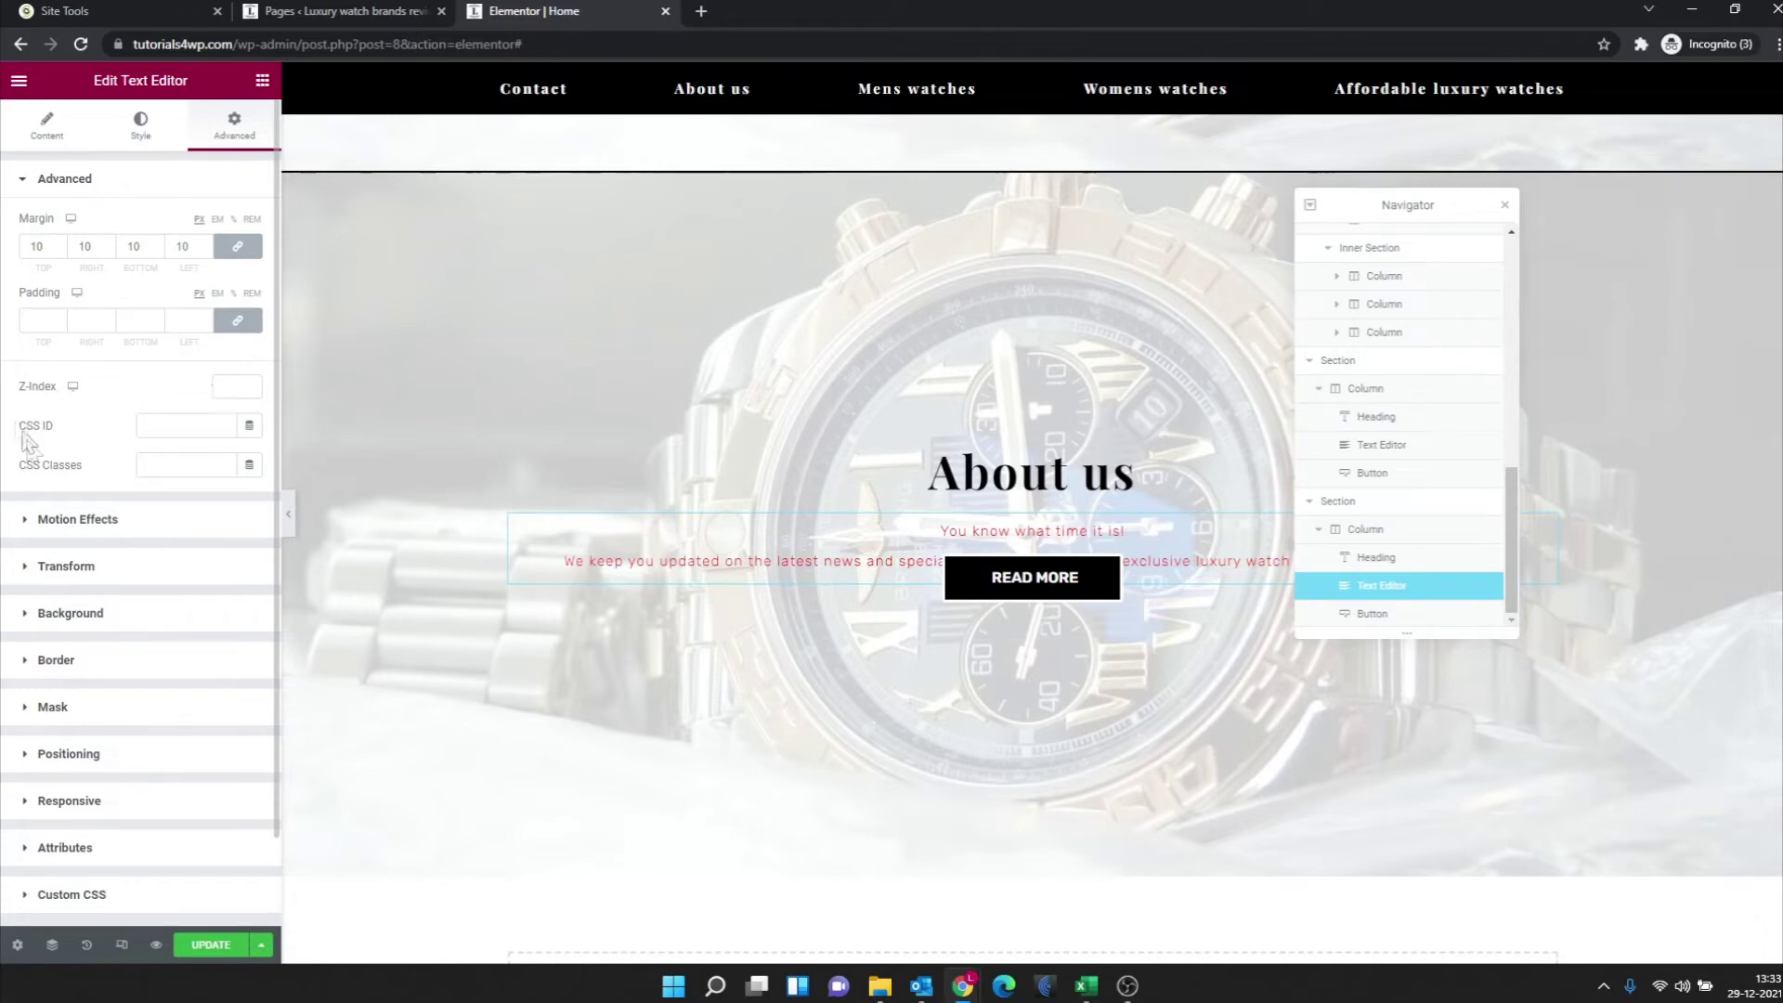
mouse_move(1171, 585)
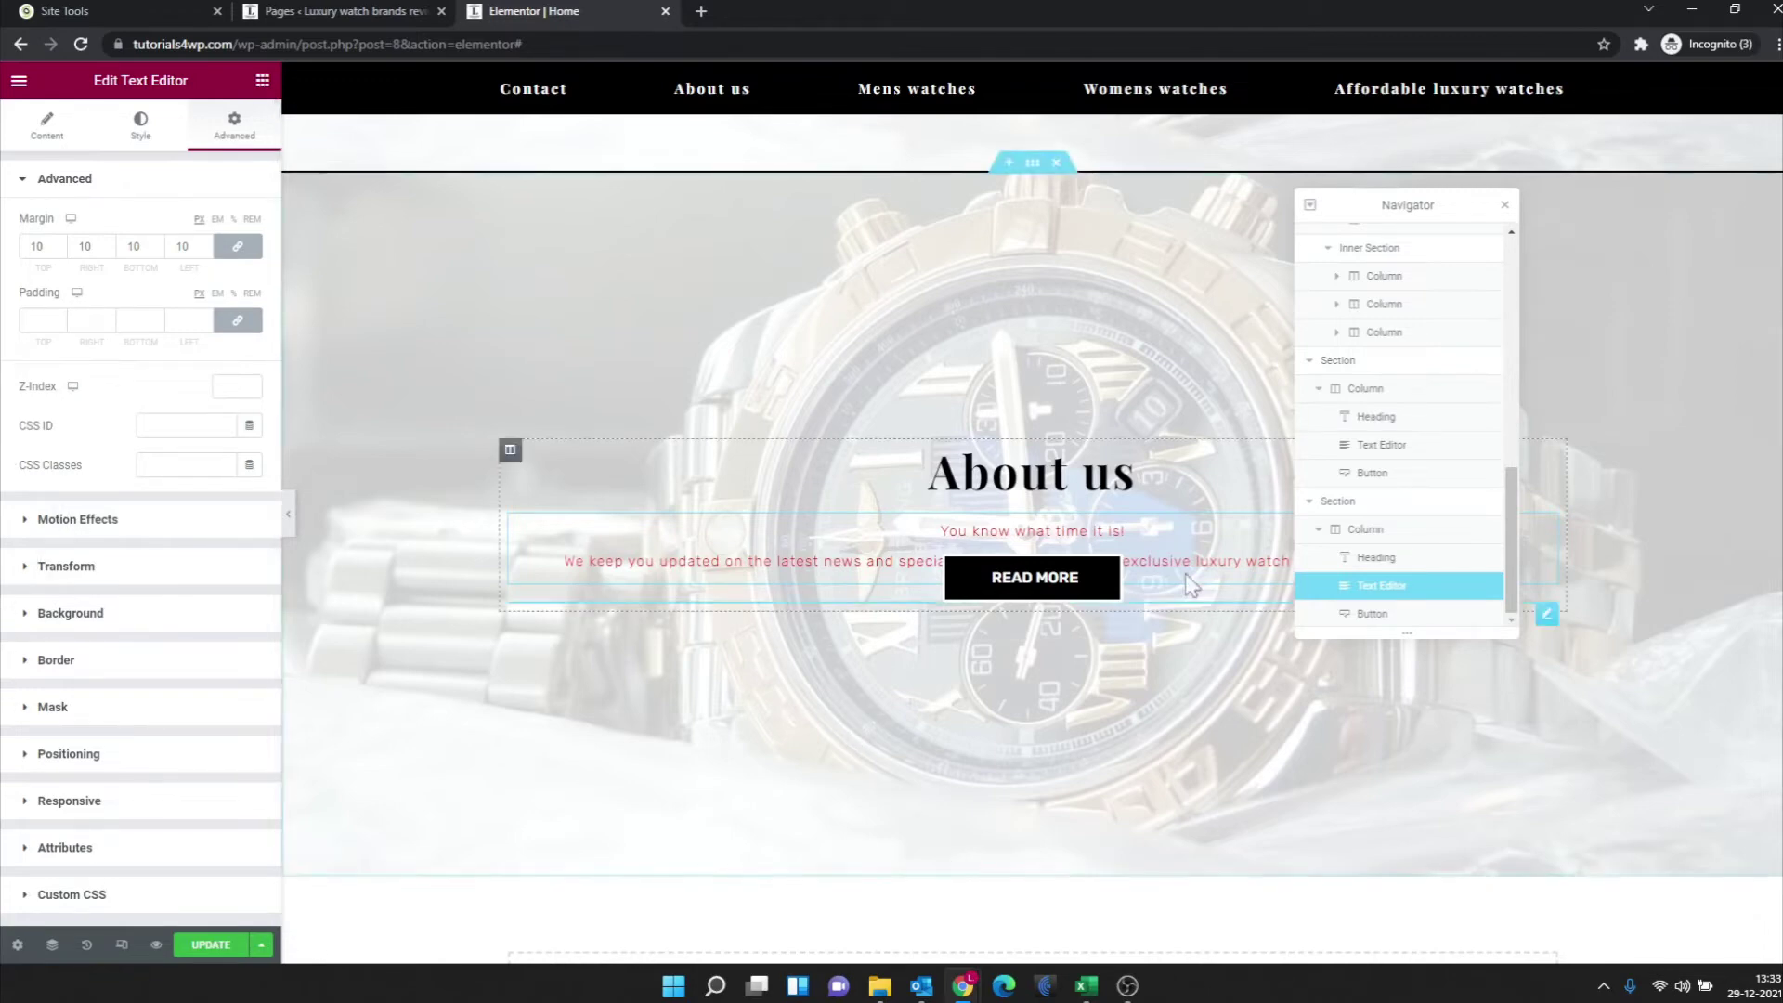
click(1171, 600)
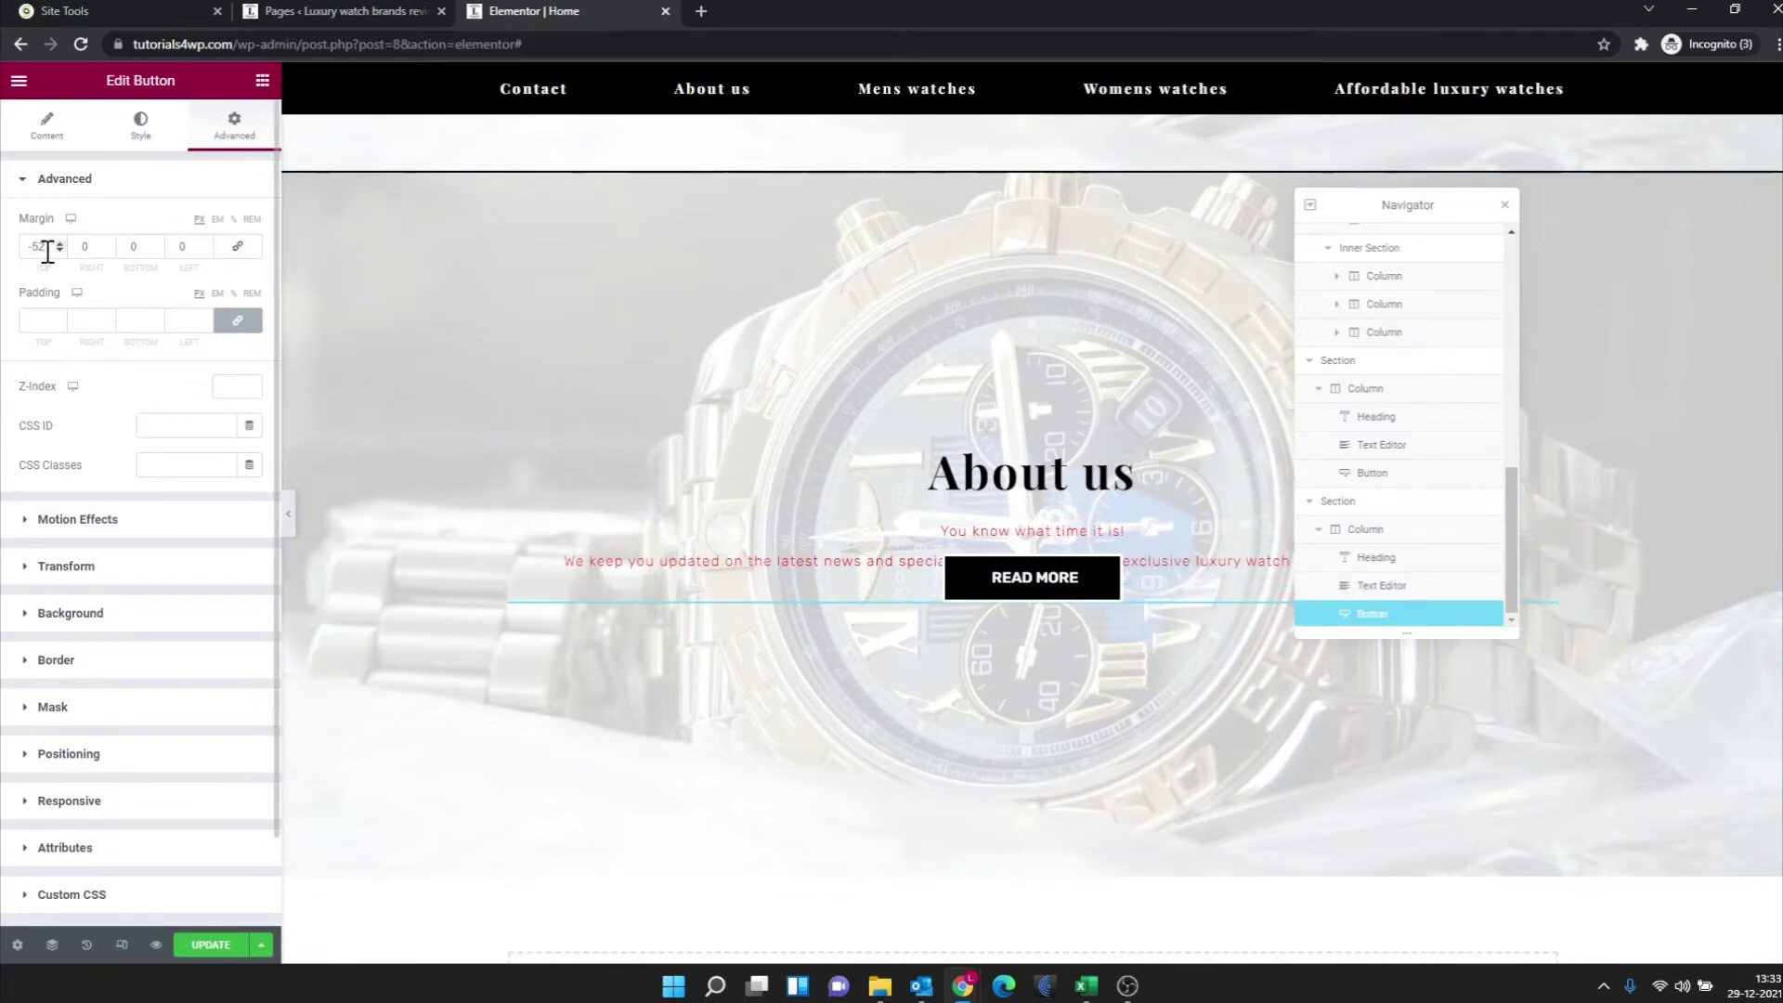
text(0)
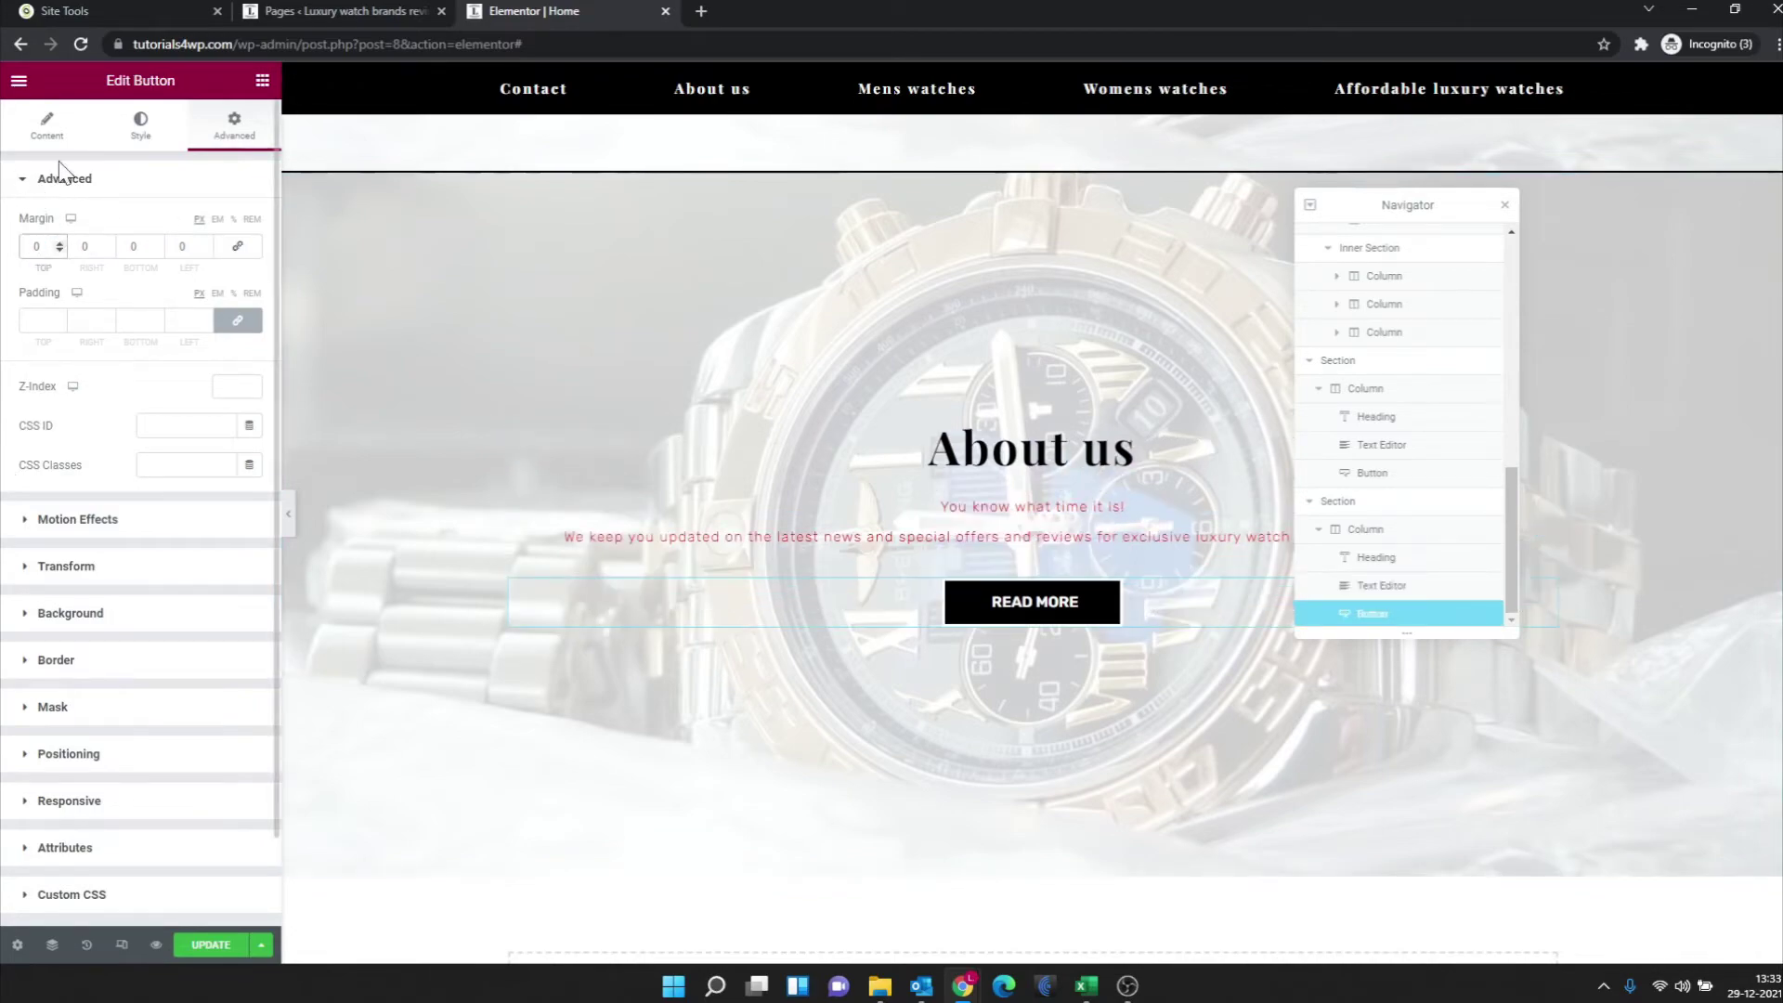
scroll(1032, 495, down, 2)
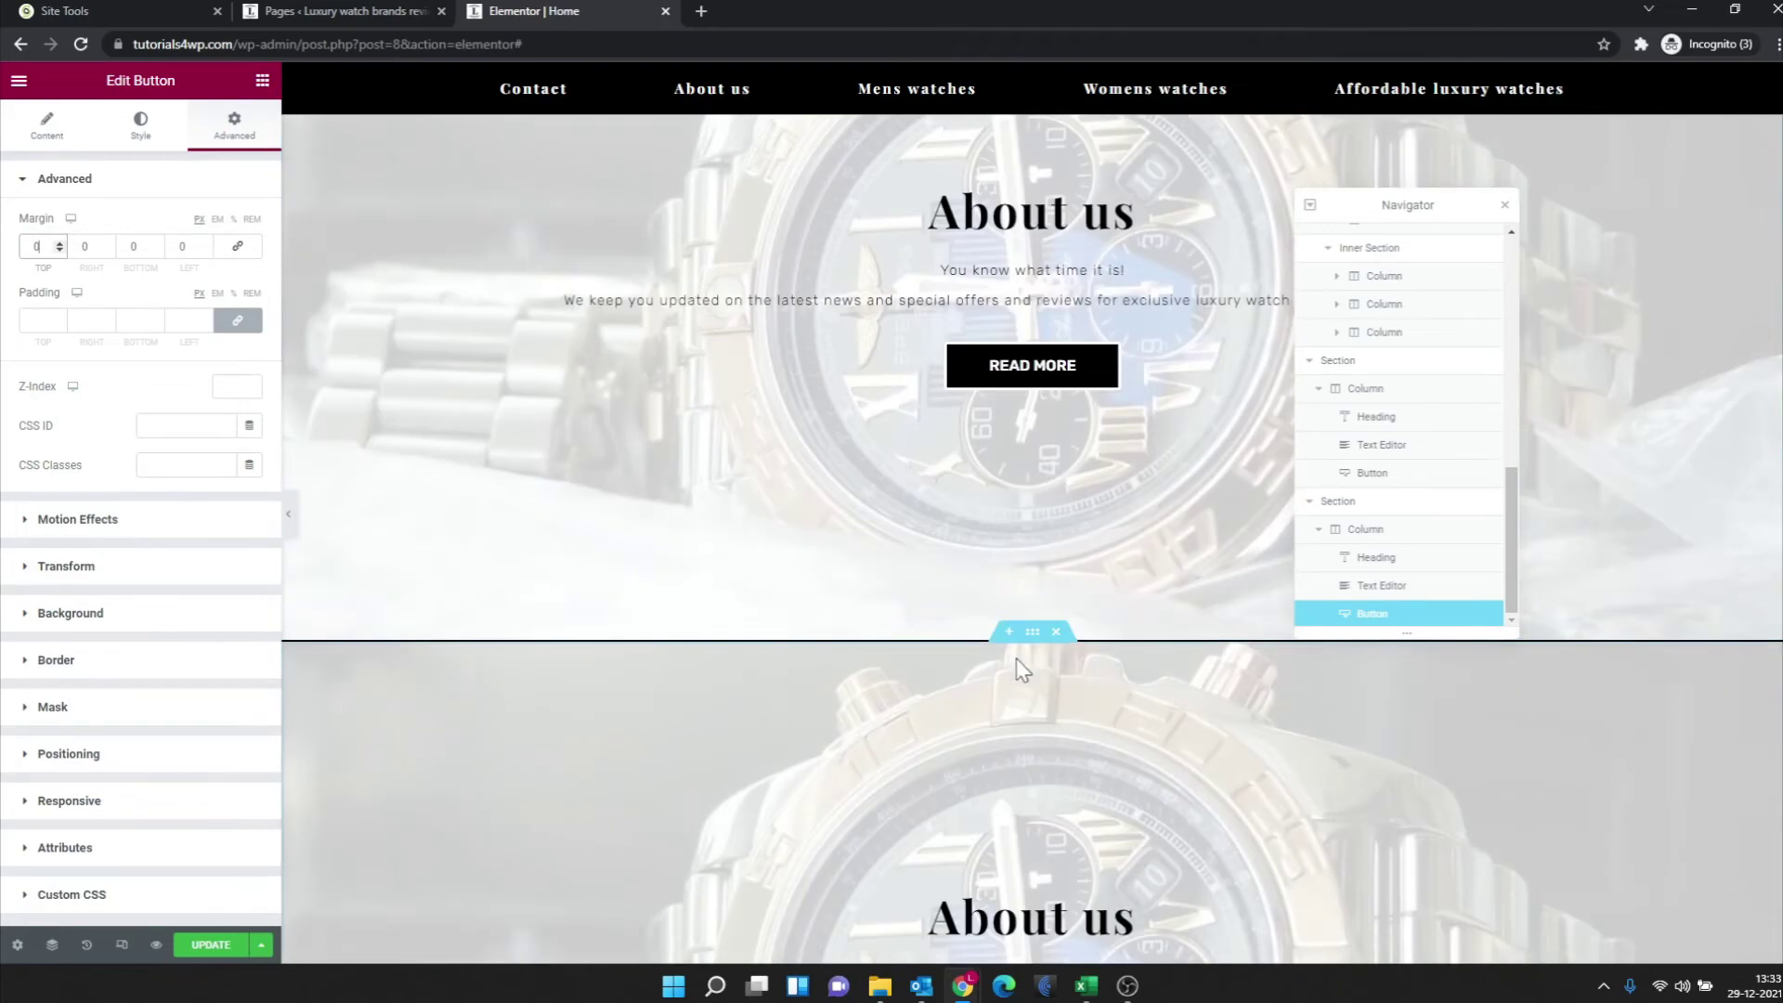
click(1032, 634)
- Unlink the lower section's margins and set its top margin to -286, previewing it covering the upper Read More button
click(234, 125)
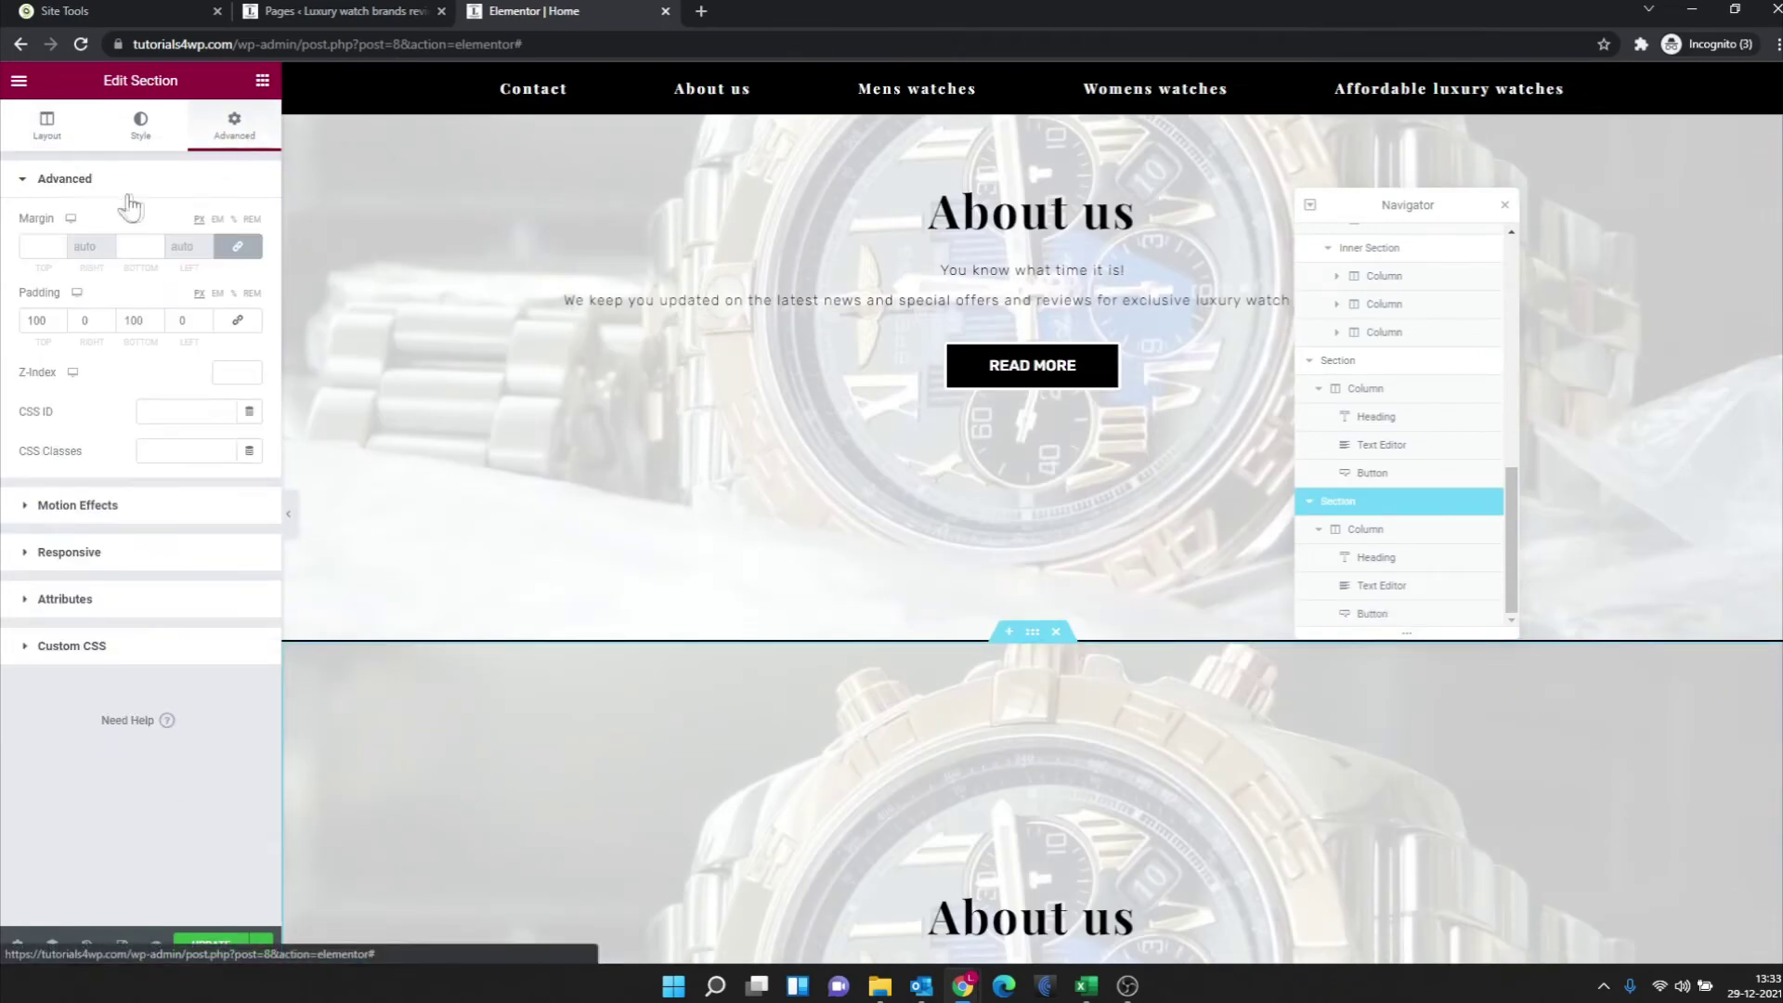
click(55, 321)
text(0)
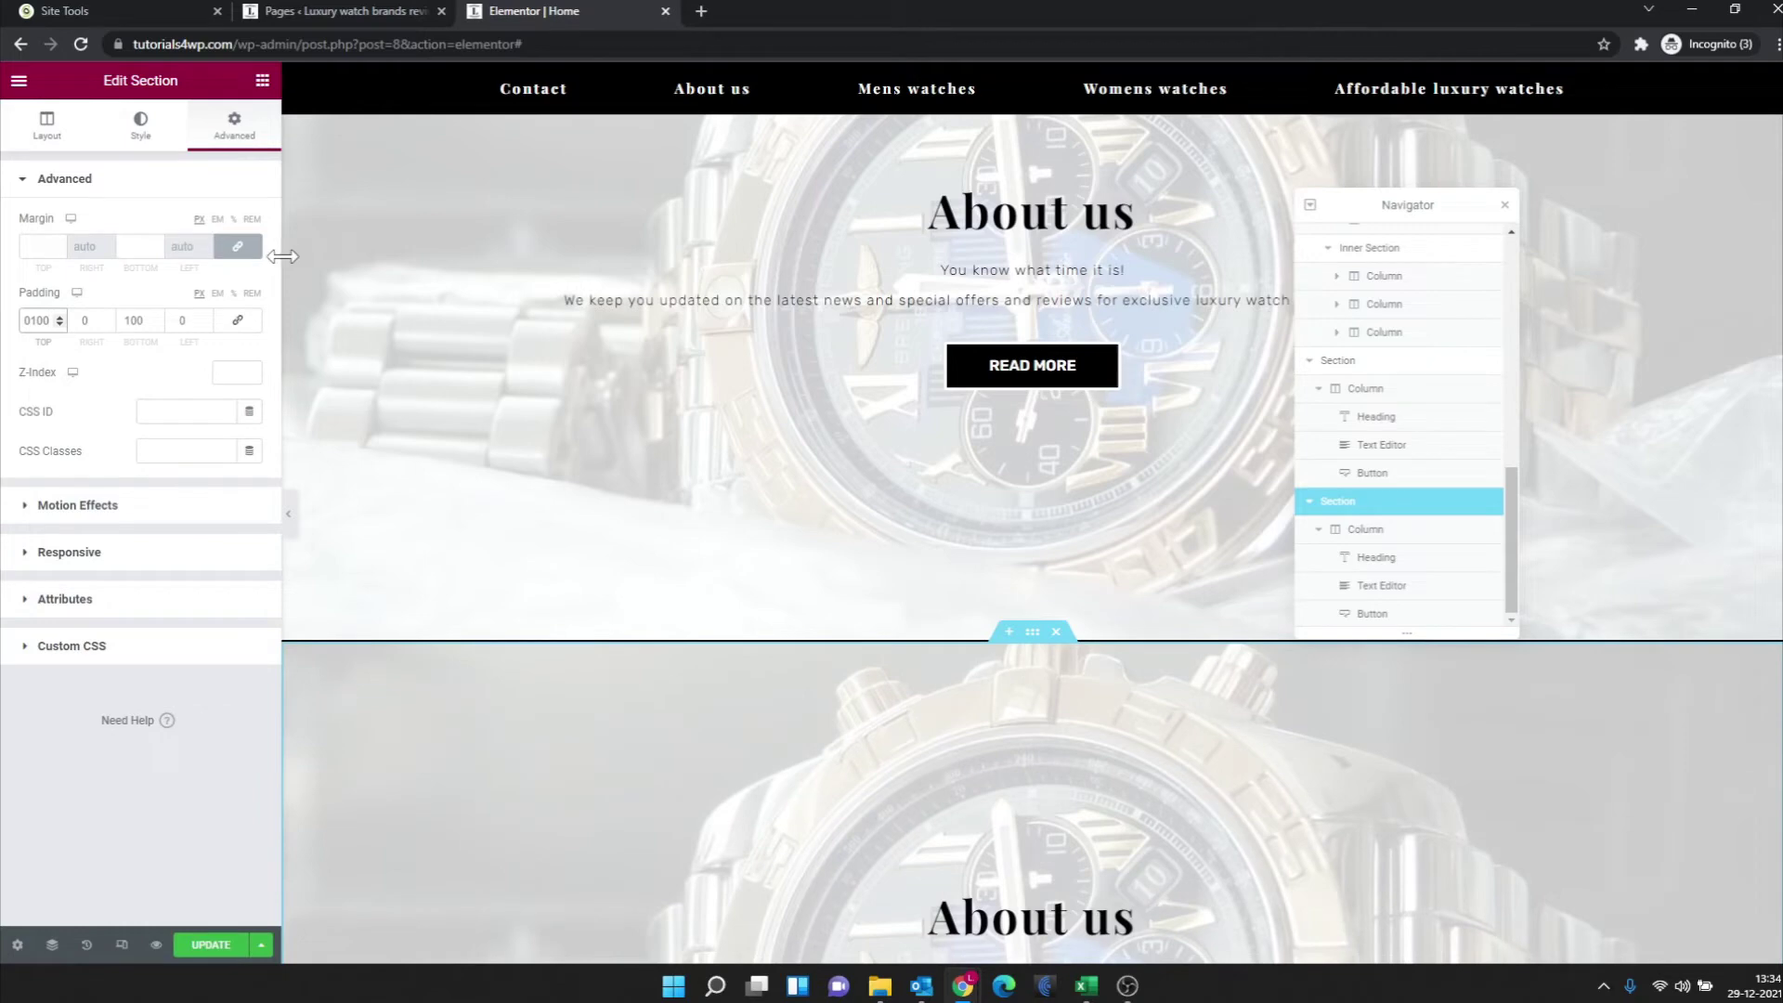
click(237, 248)
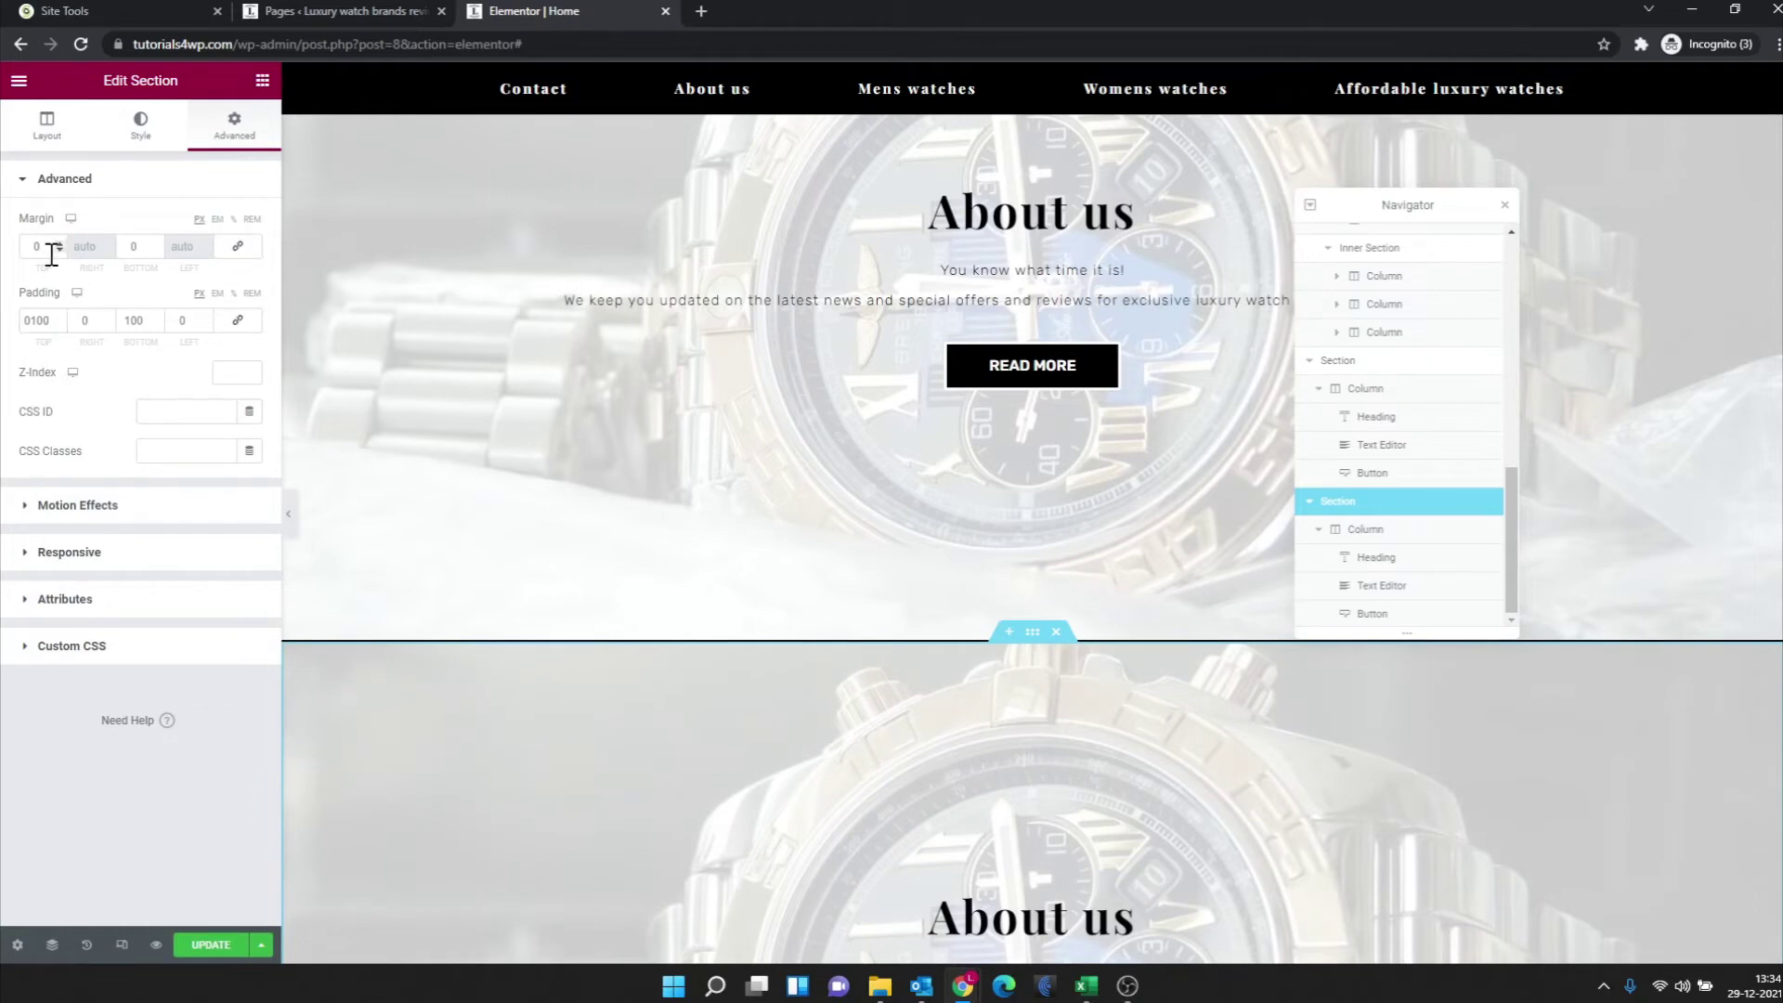
drag(61, 249, 41, 279)
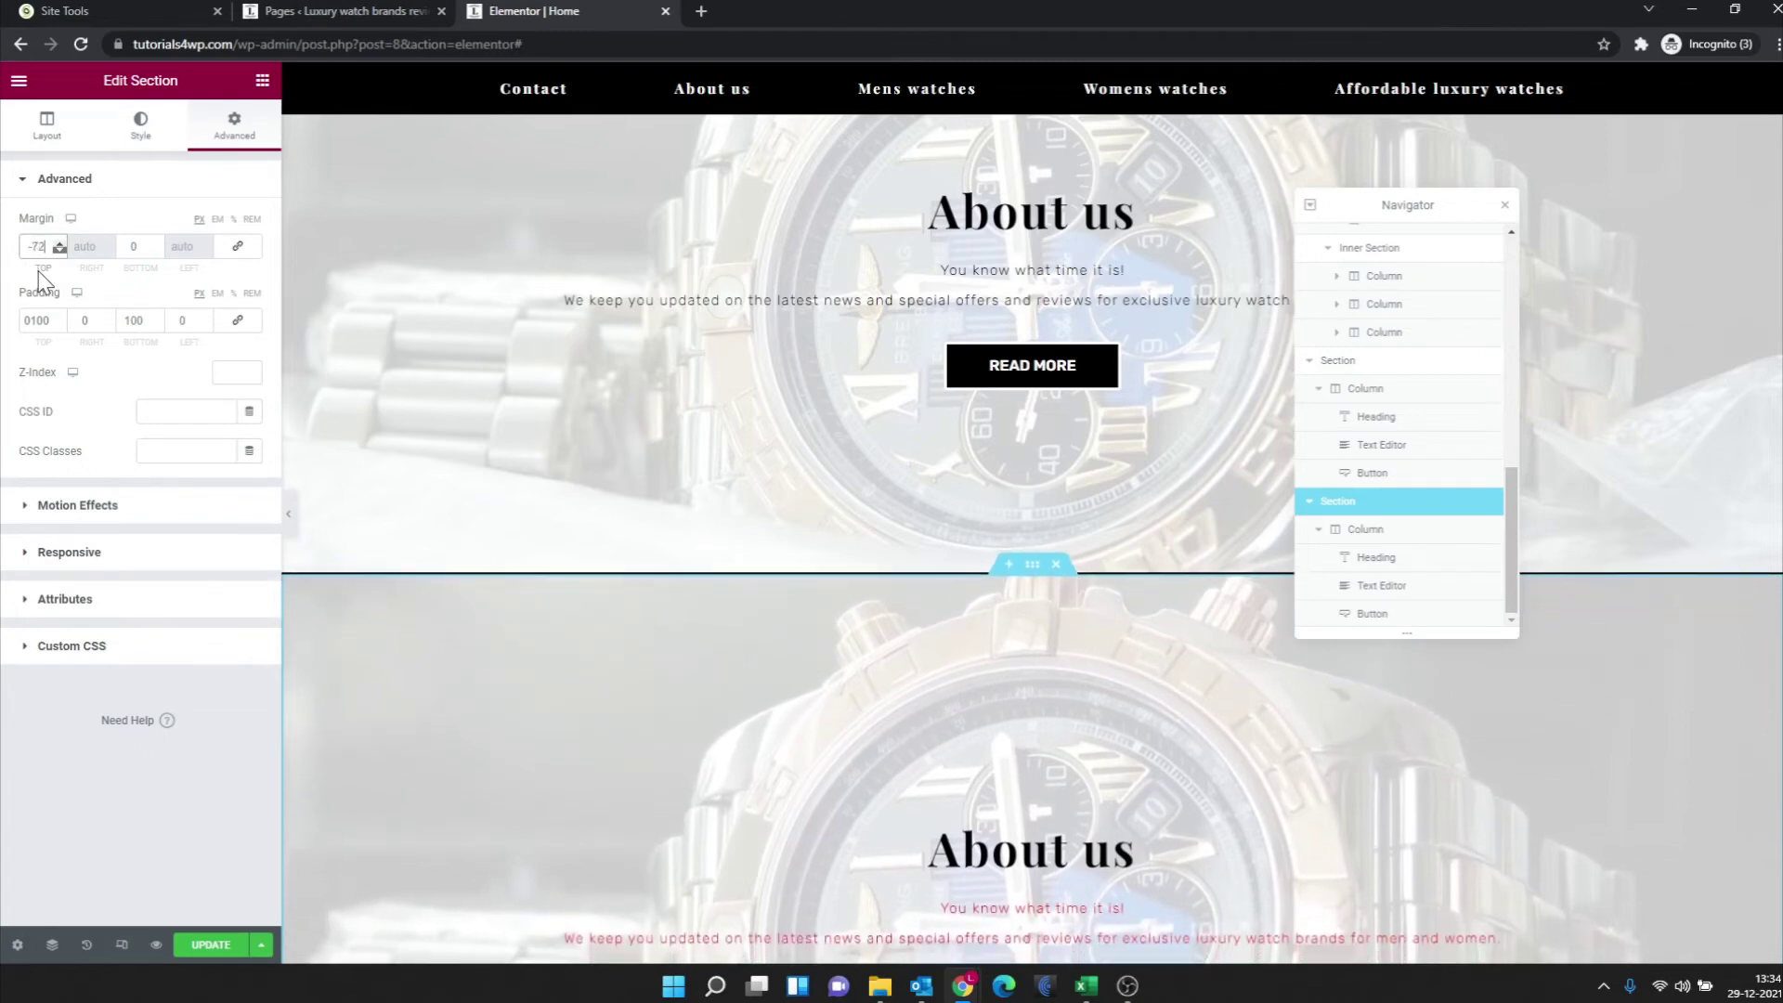
drag(42, 280, 42, 281)
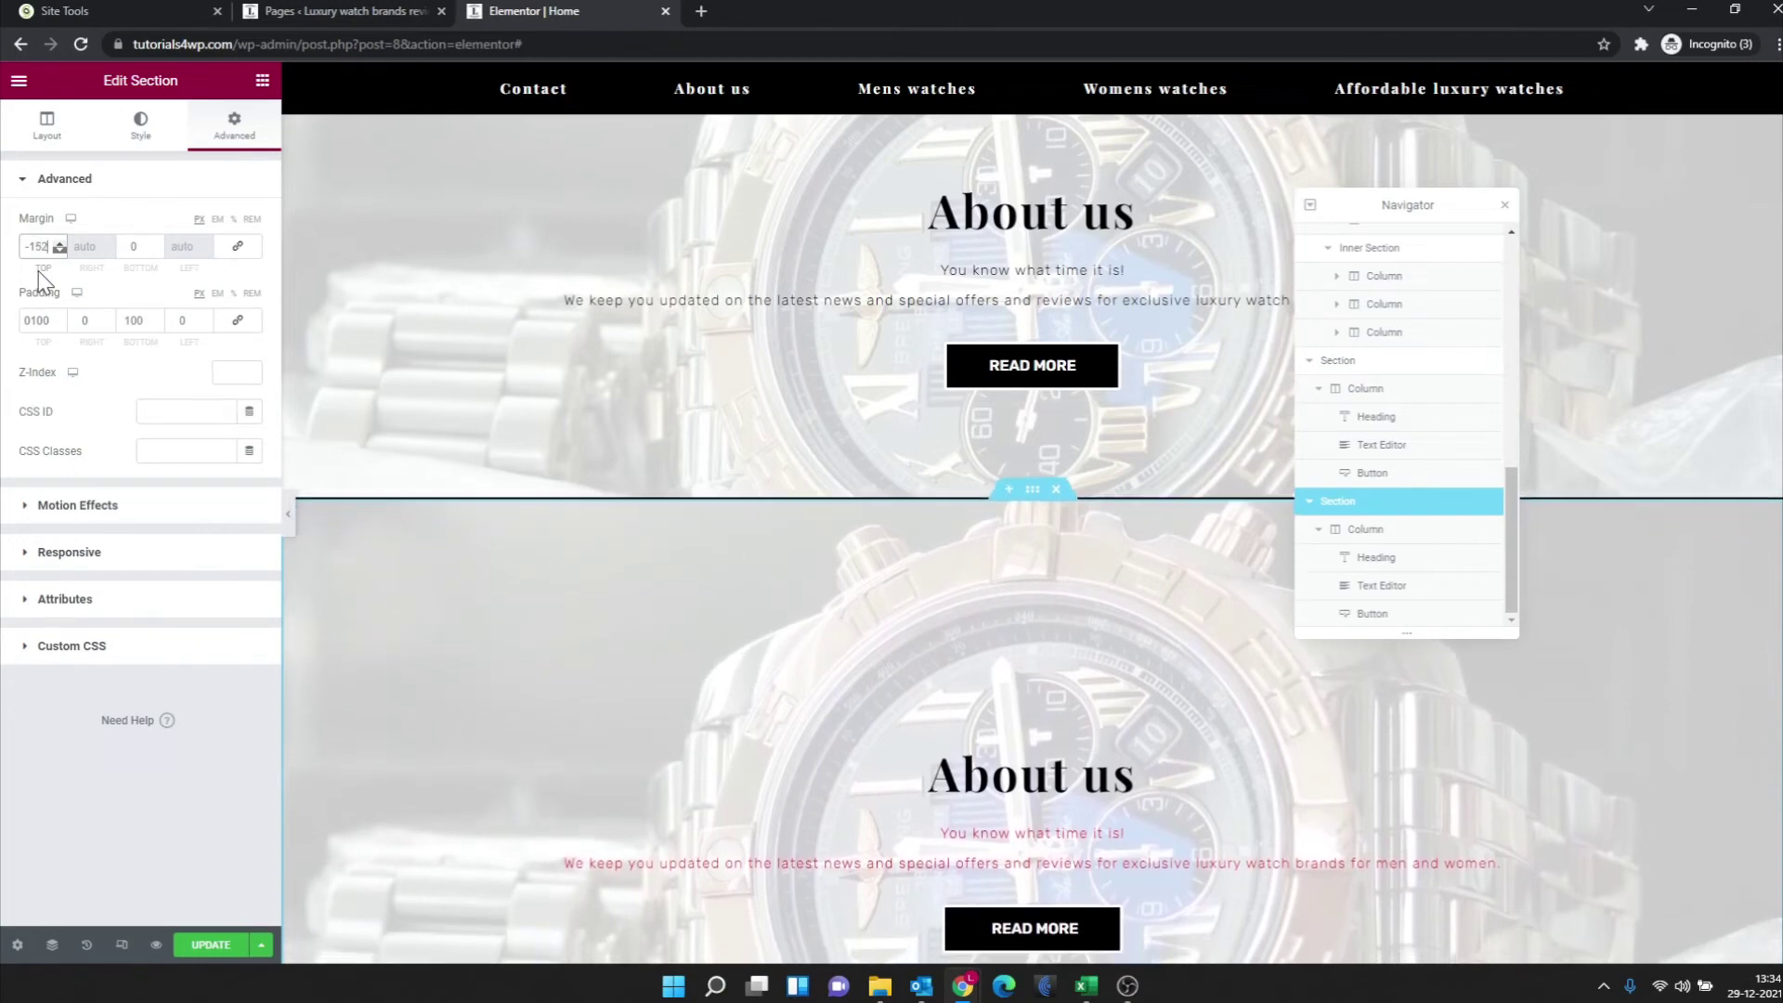
key(Down)
key(Down)
key(Down)
key(Down)
key(Down)
key(Down)
key(Down)
key(Down)
key(Down)
key(Down)
key(Down)
key(Down)
key(Down)
key(Down)
key(Down)
key(Down)
key(Down)
key(Down)
key(Down)
key(Down)
key(Down)
key(Down)
key(Down)
key(Down)
key(Down)
key(Down)
key(Down)
key(Down)
key(Down)
key(Down)
key(Down)
key(Down)
key(Down)
key(Down)
key(Down)
key(Down)
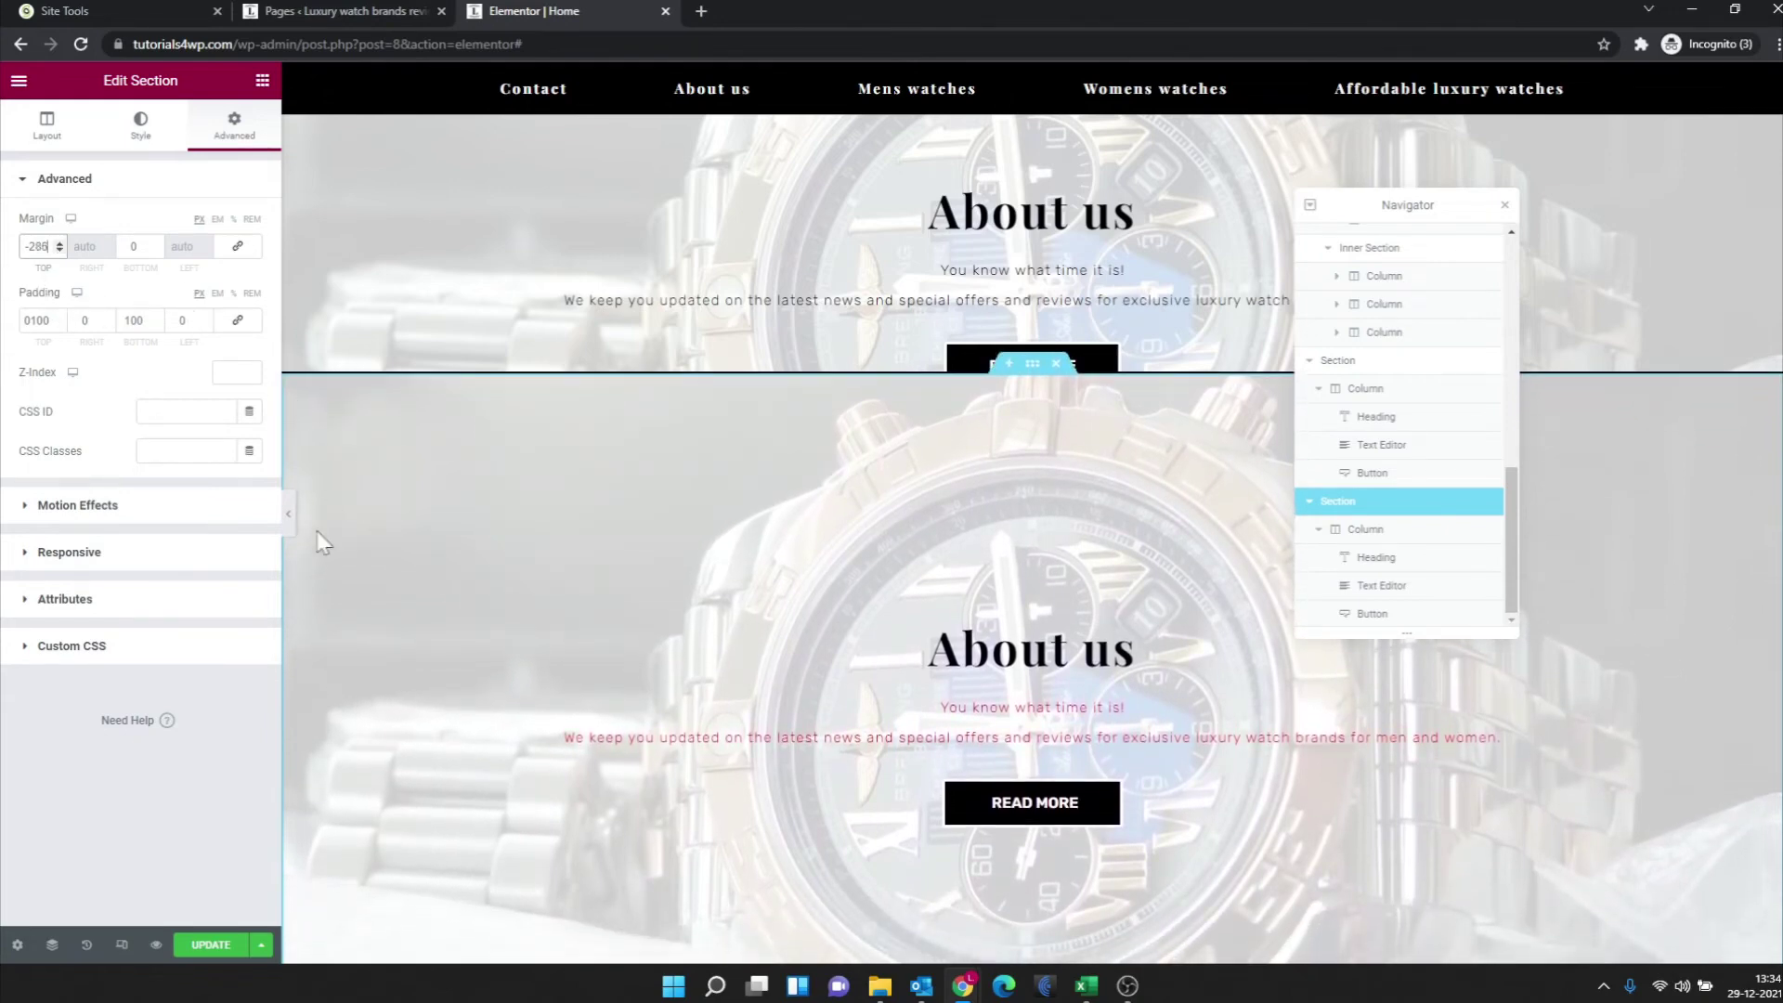
click(289, 513)
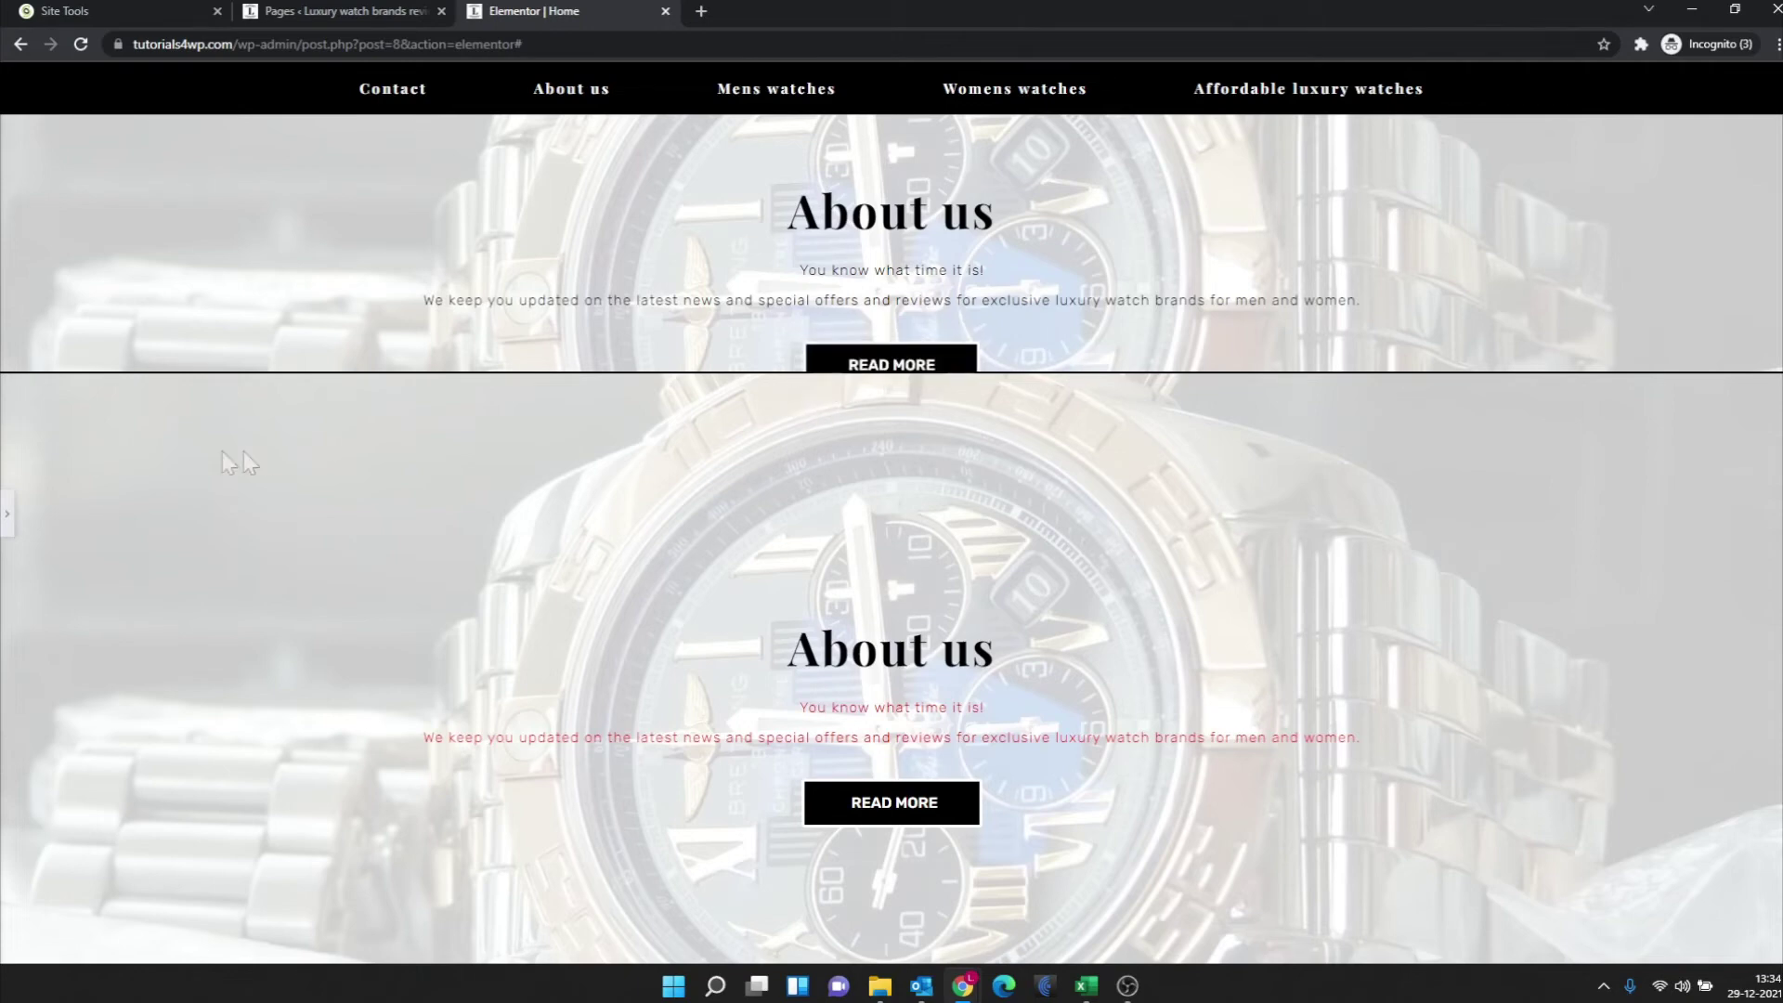
click(10, 525)
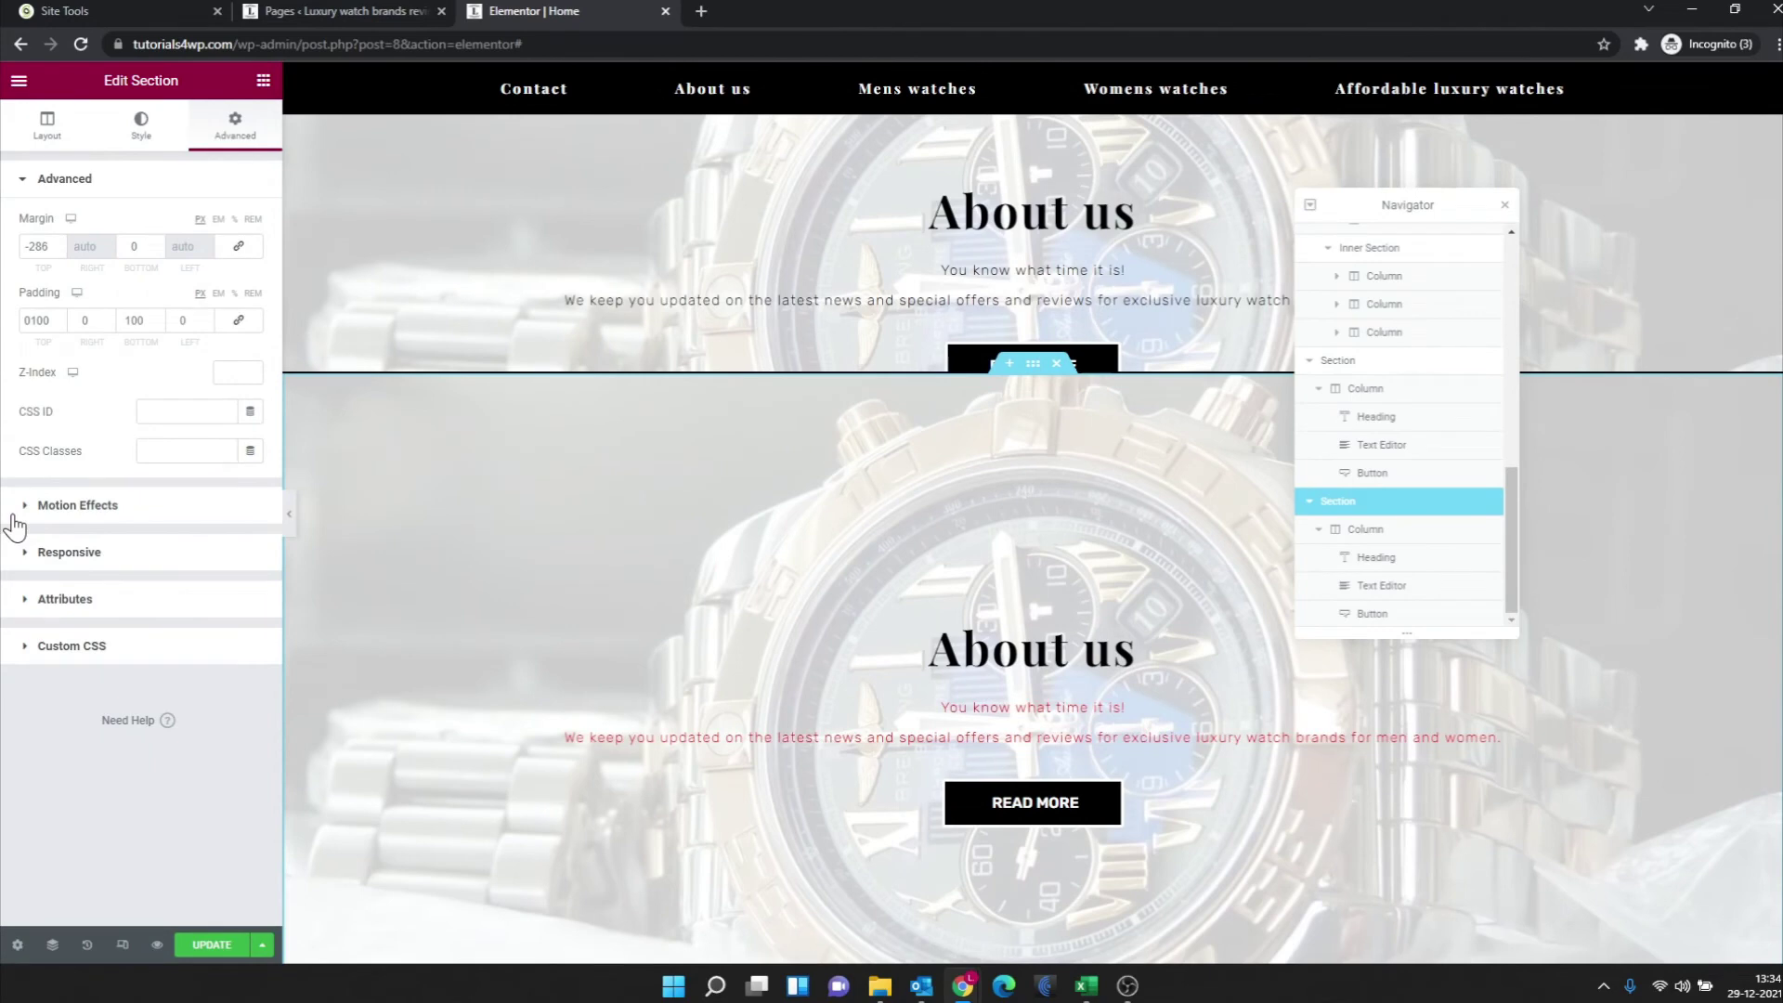
- Give the upper Read More button a Z-Index of 1 and preview it sitting above the overlapping section
click(1079, 359)
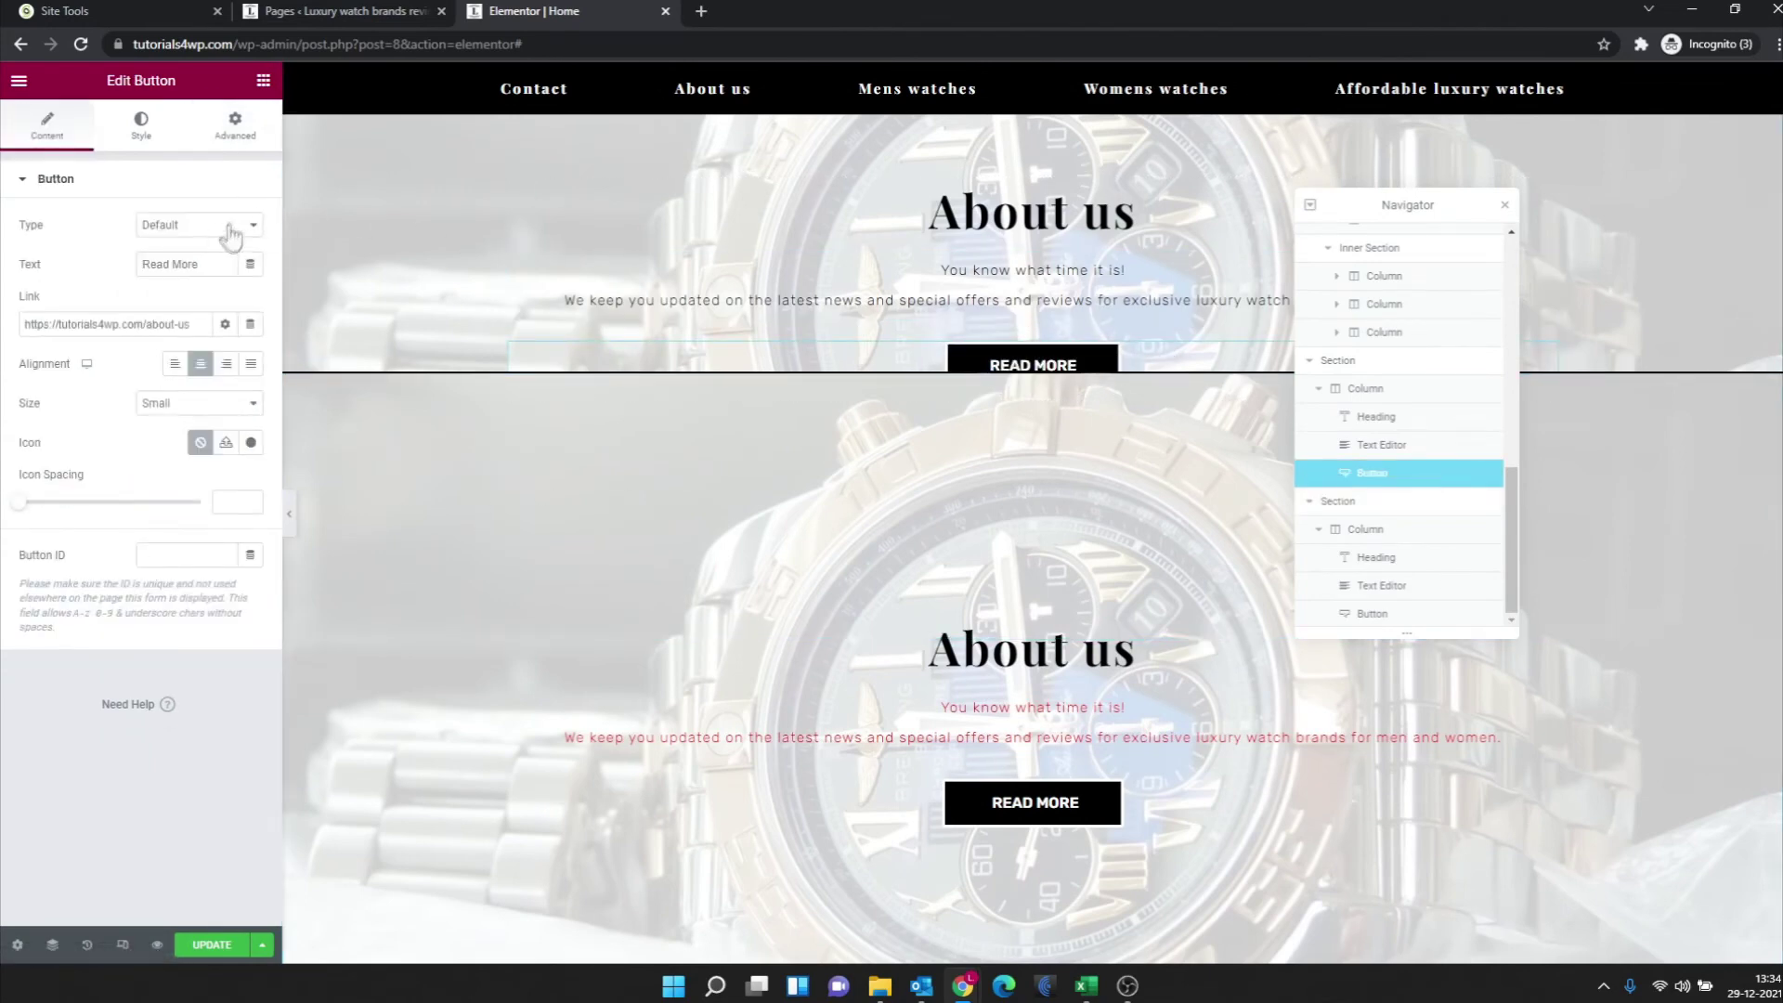
click(238, 145)
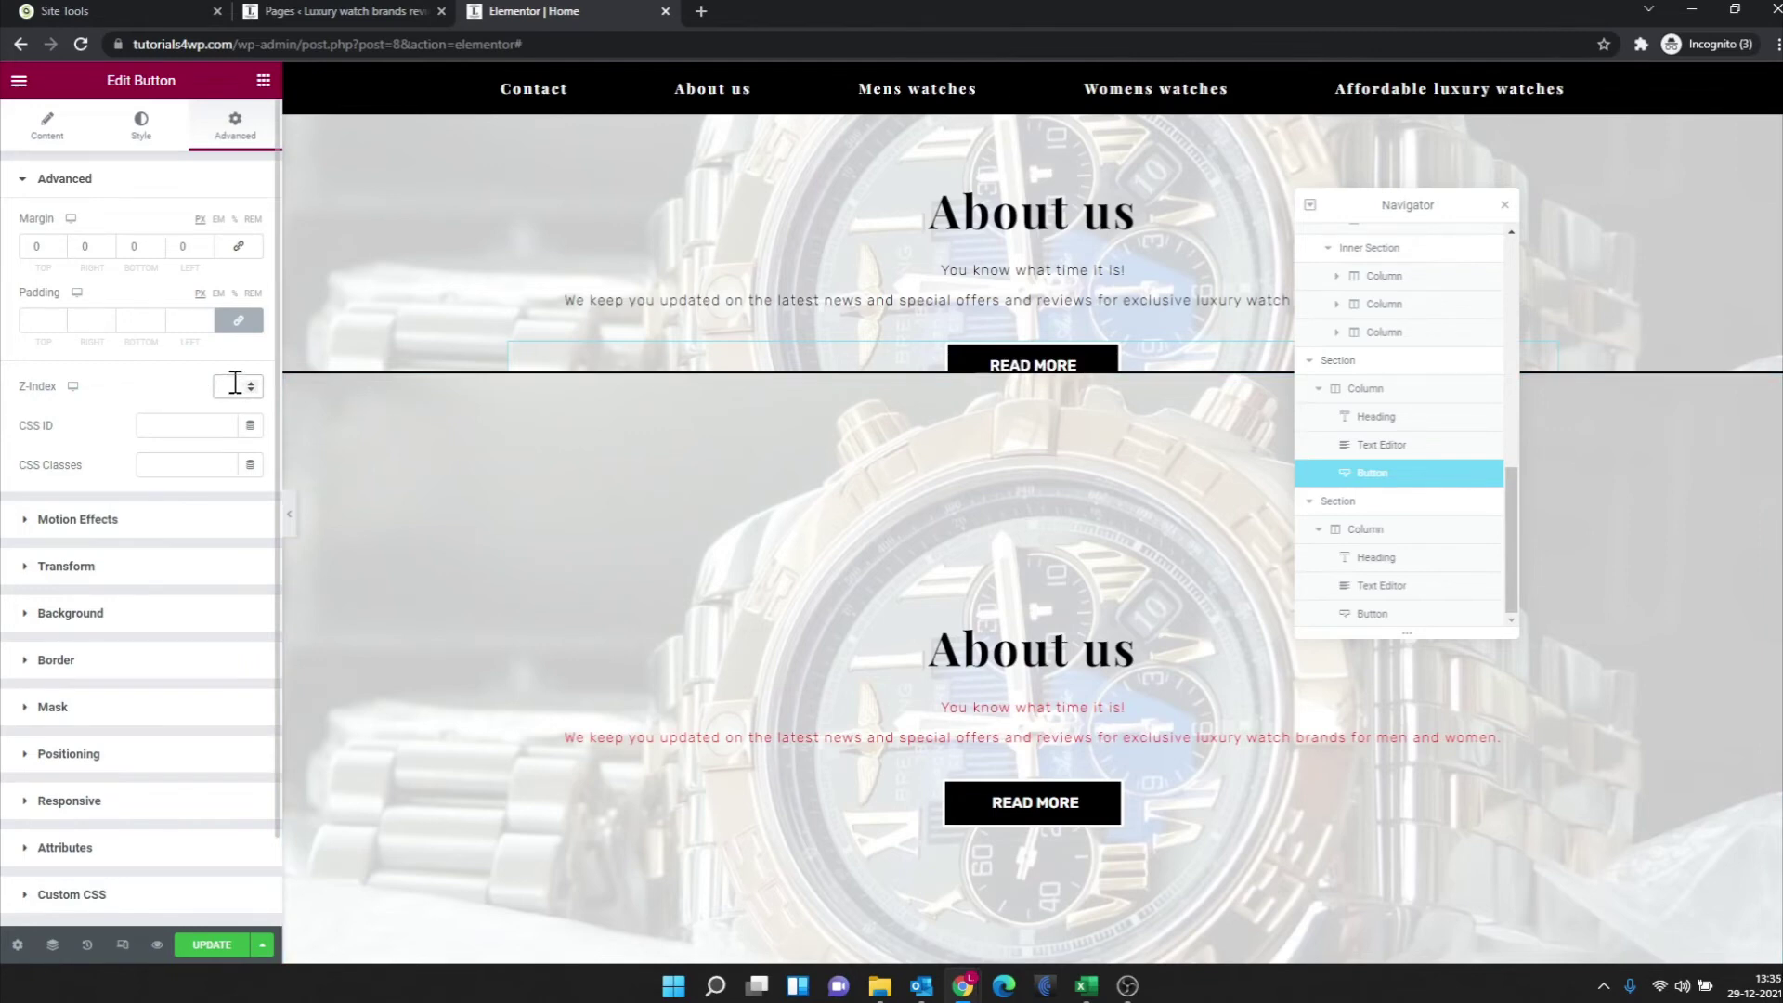
text(1)
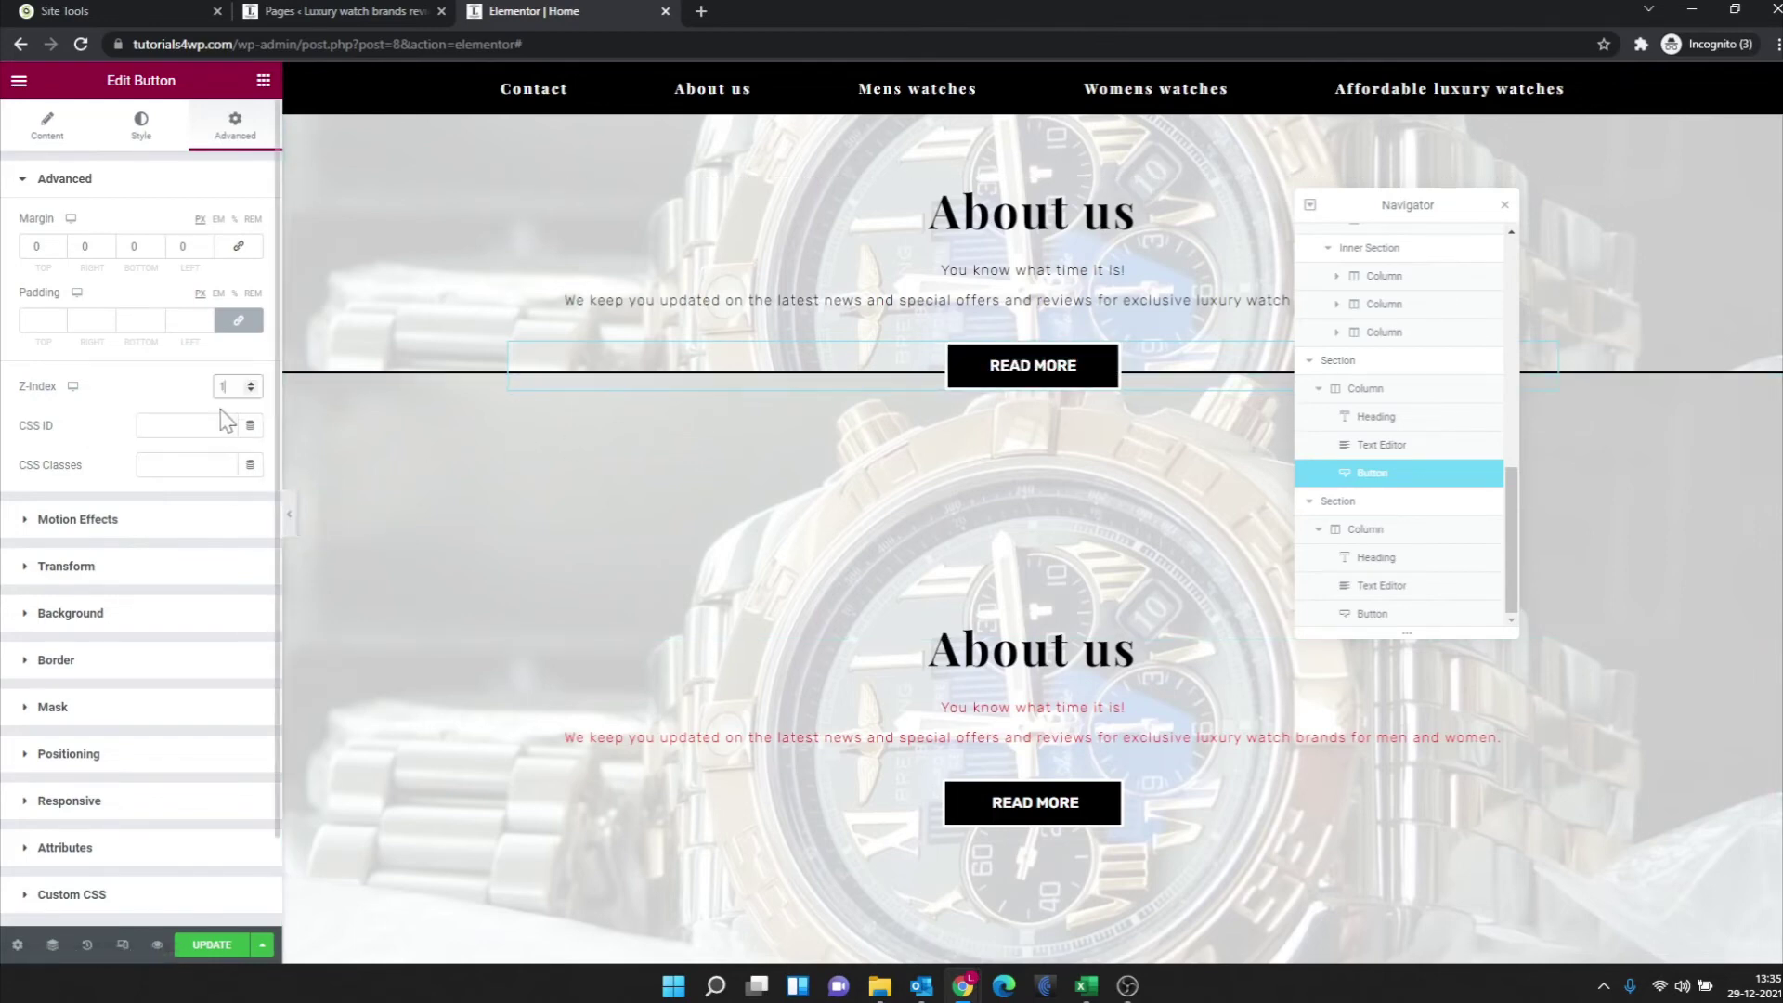
mouse_move(1033, 364)
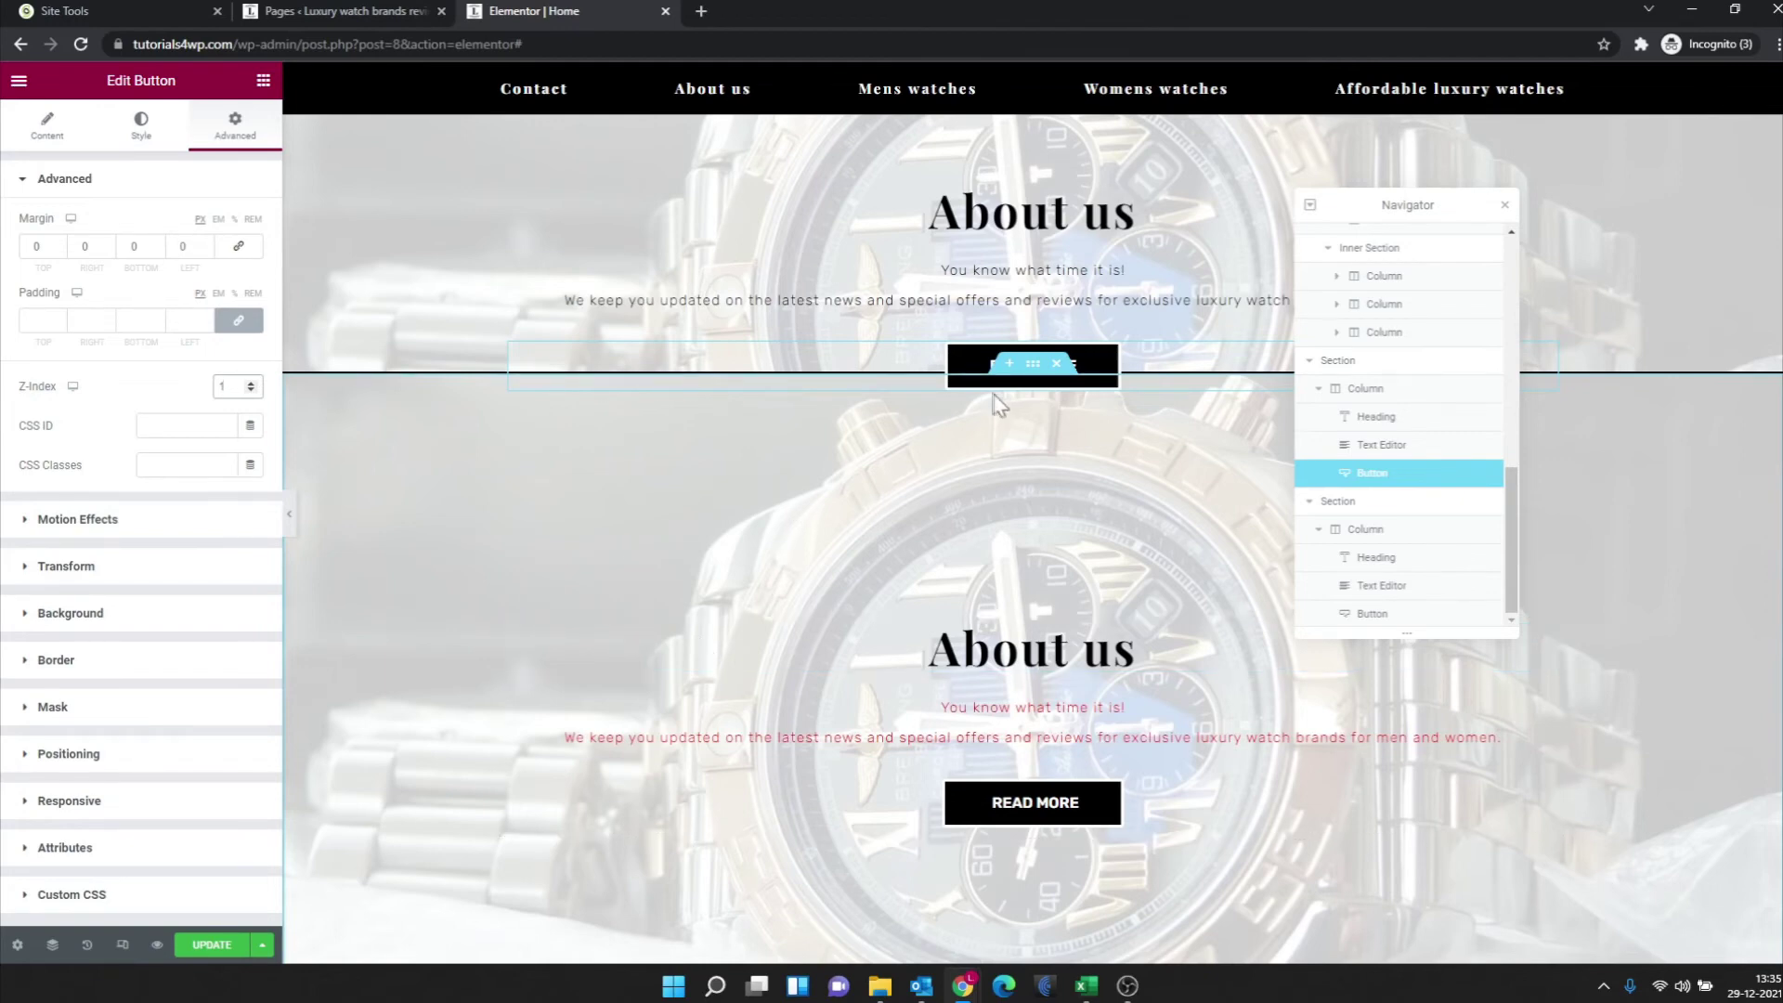
click(290, 527)
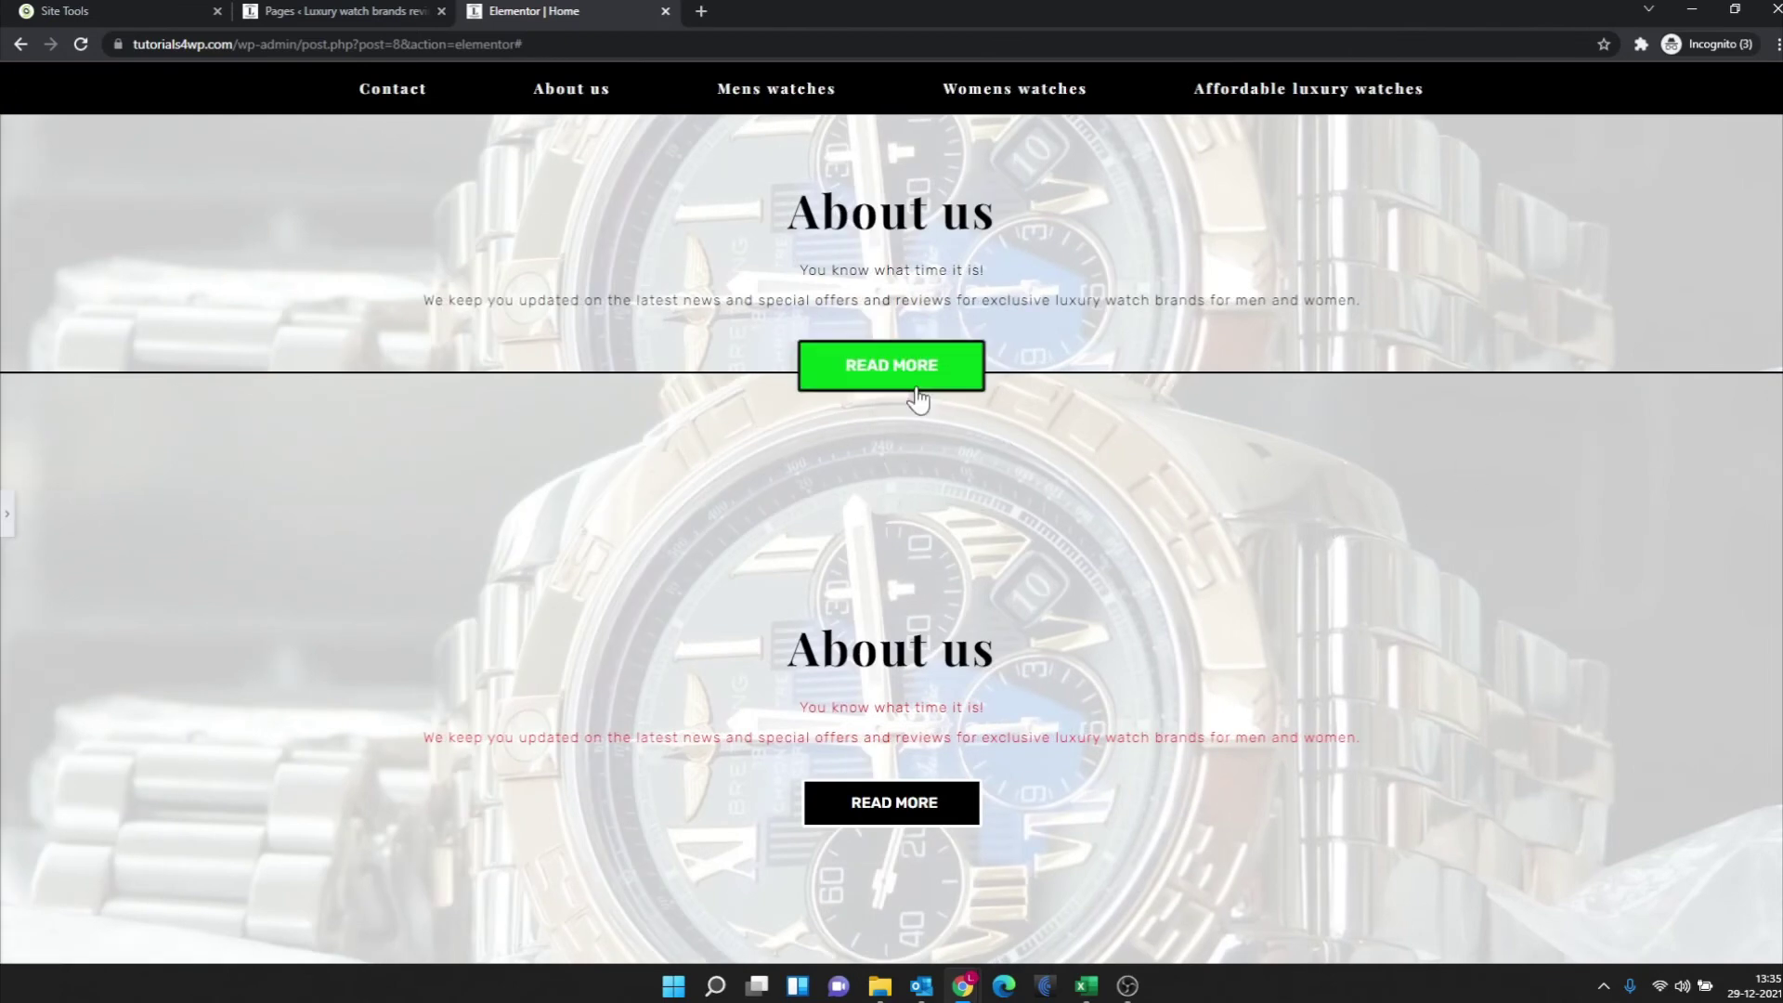
- Clear the upper Read More button's Z-Index, preview it covered again, then select the lower duplicate section
click(7, 514)
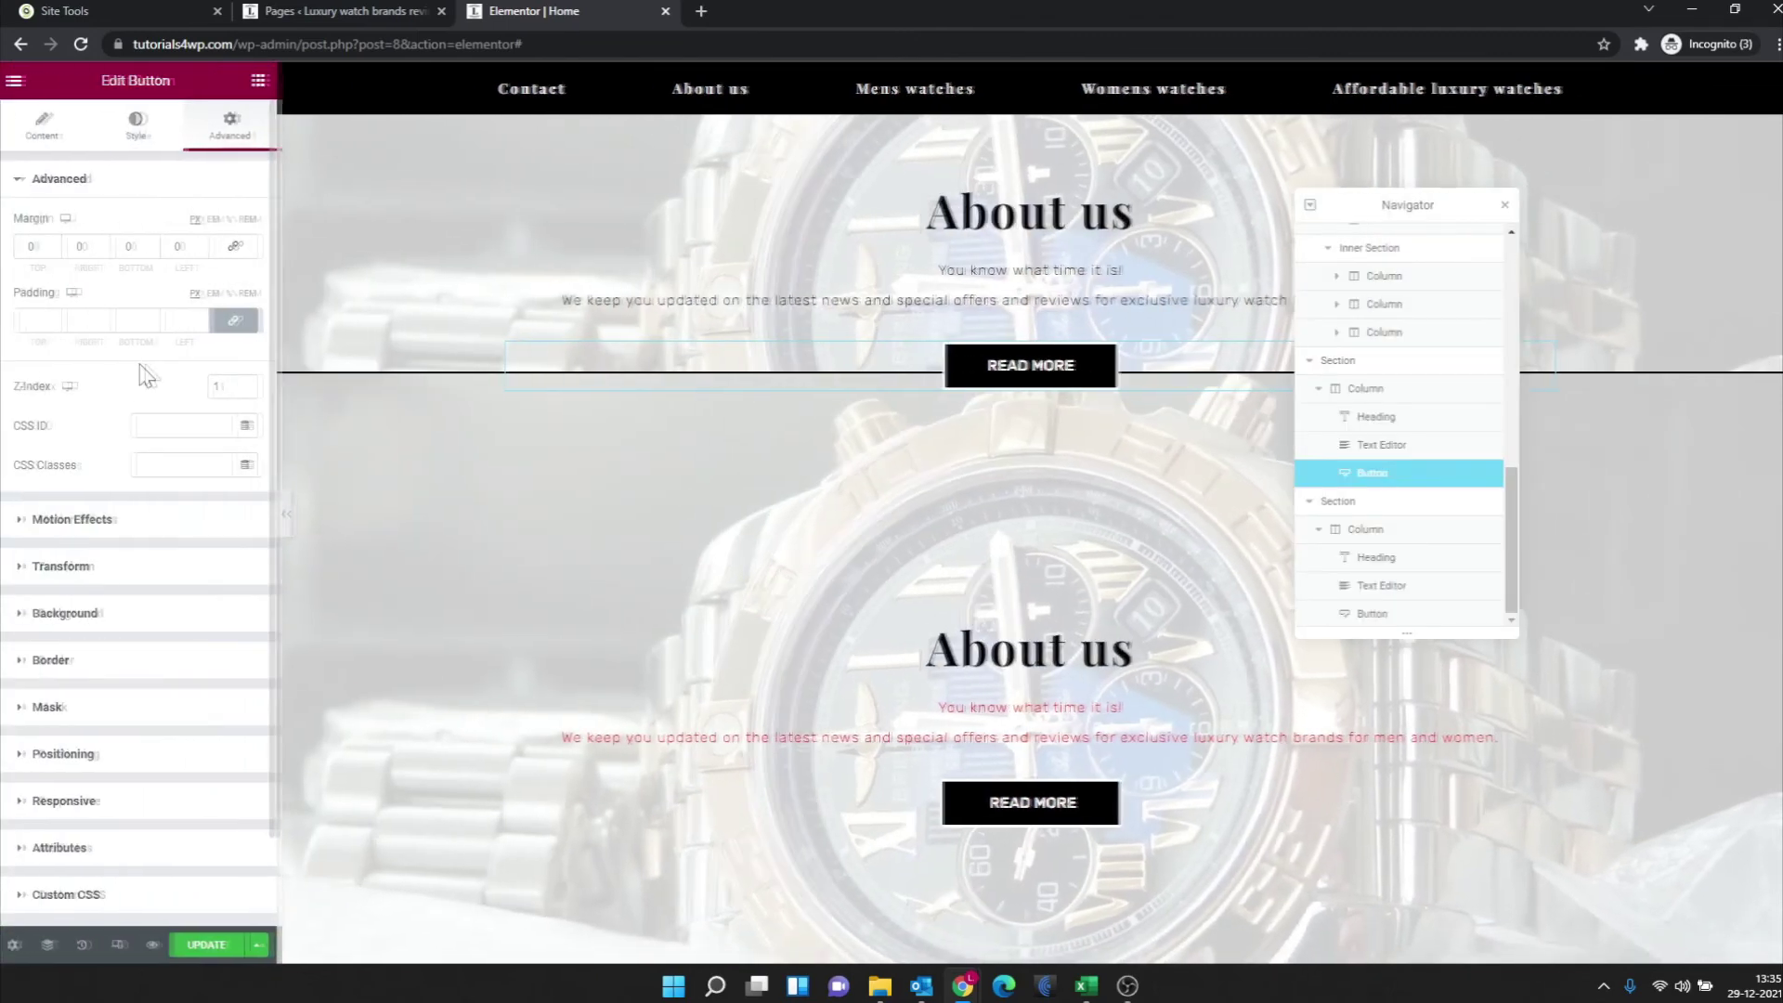
click(229, 387)
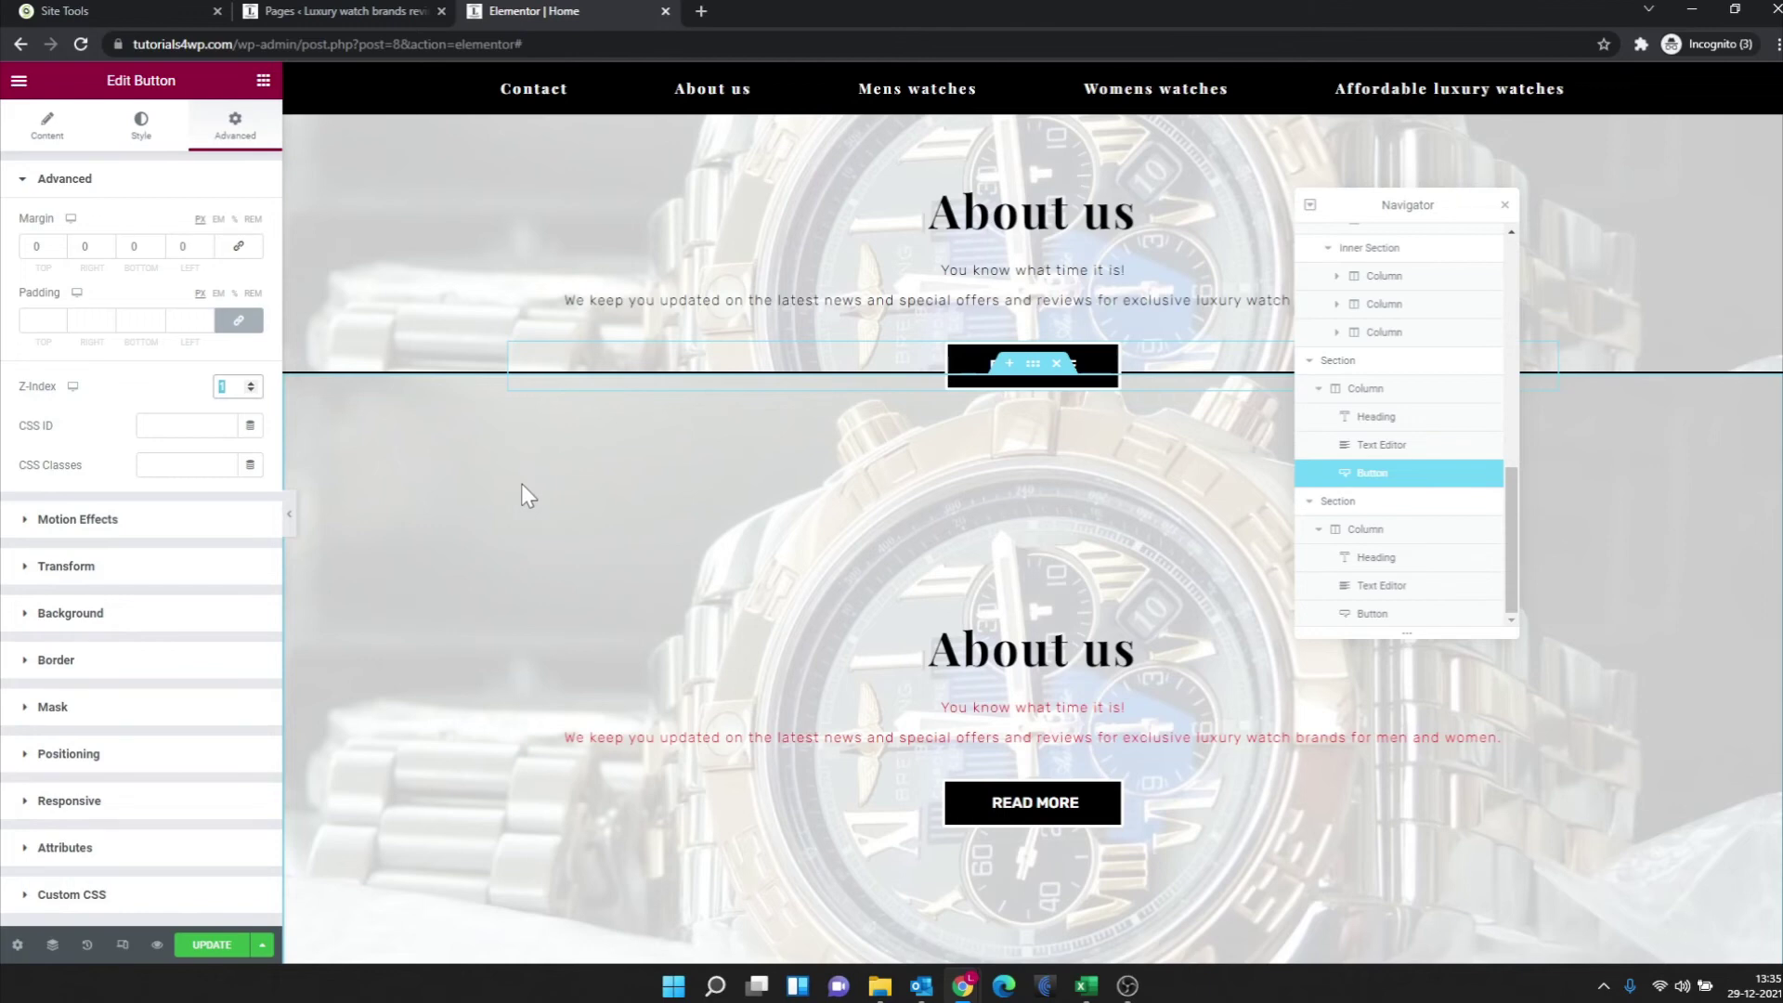
click(290, 515)
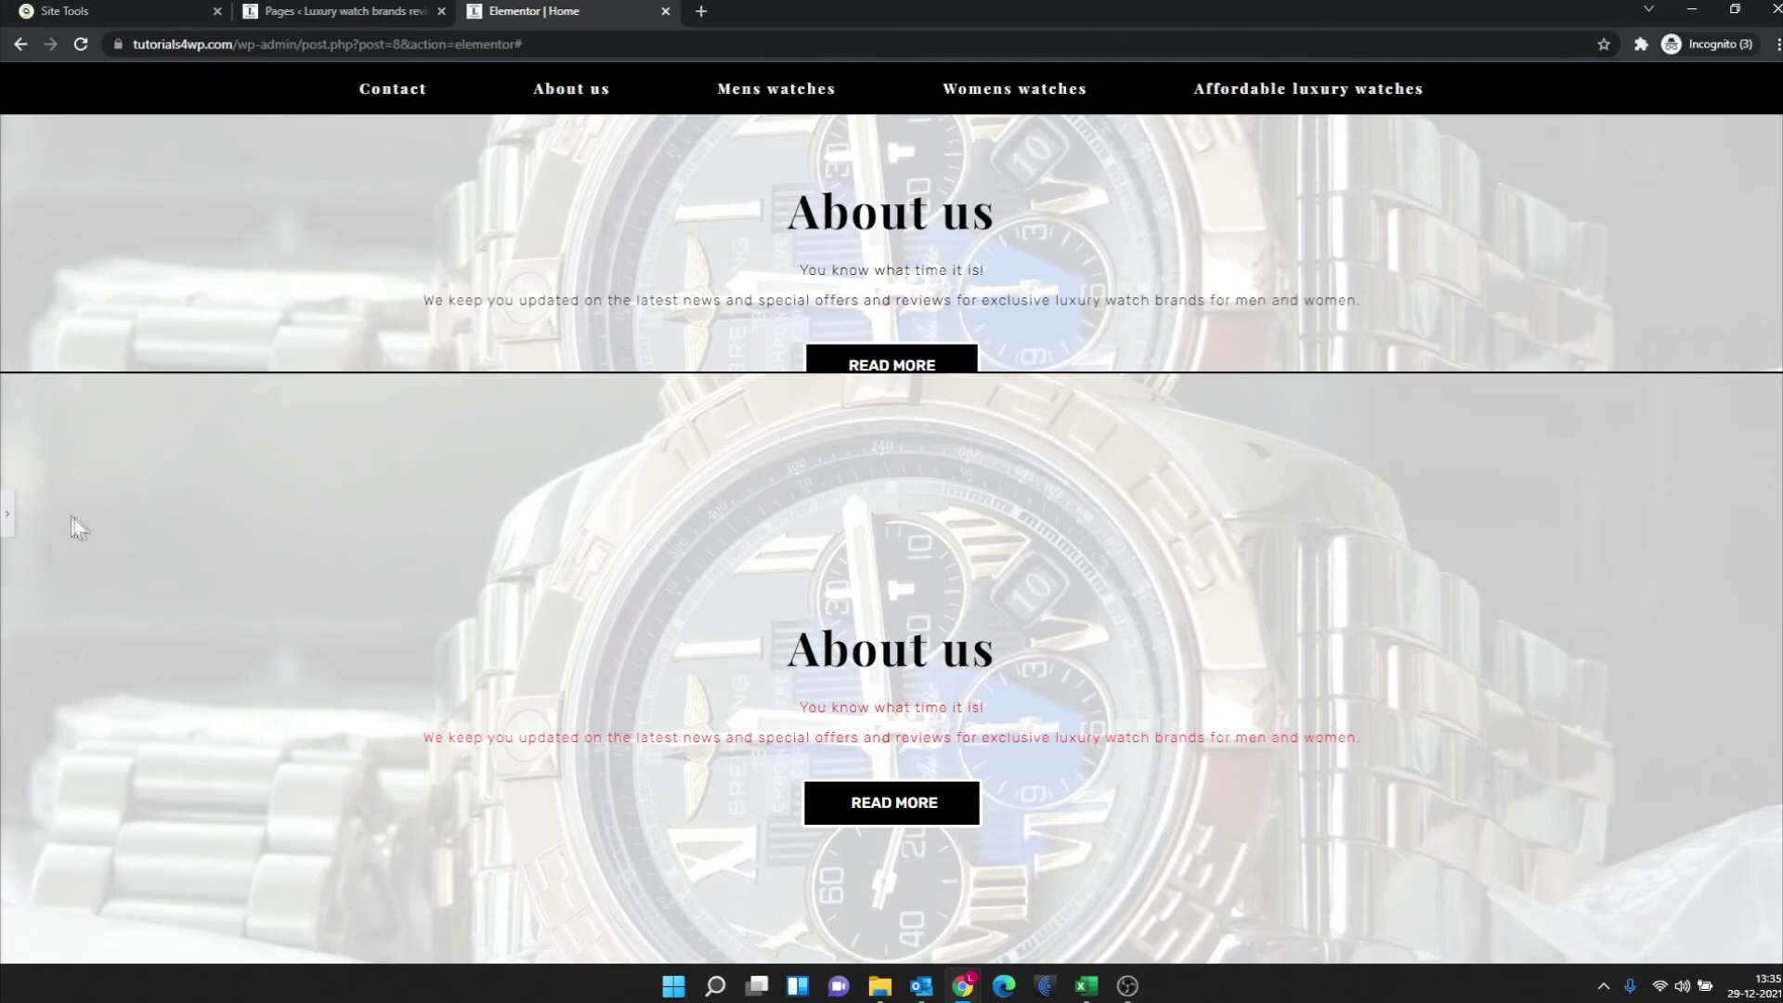
click(6, 519)
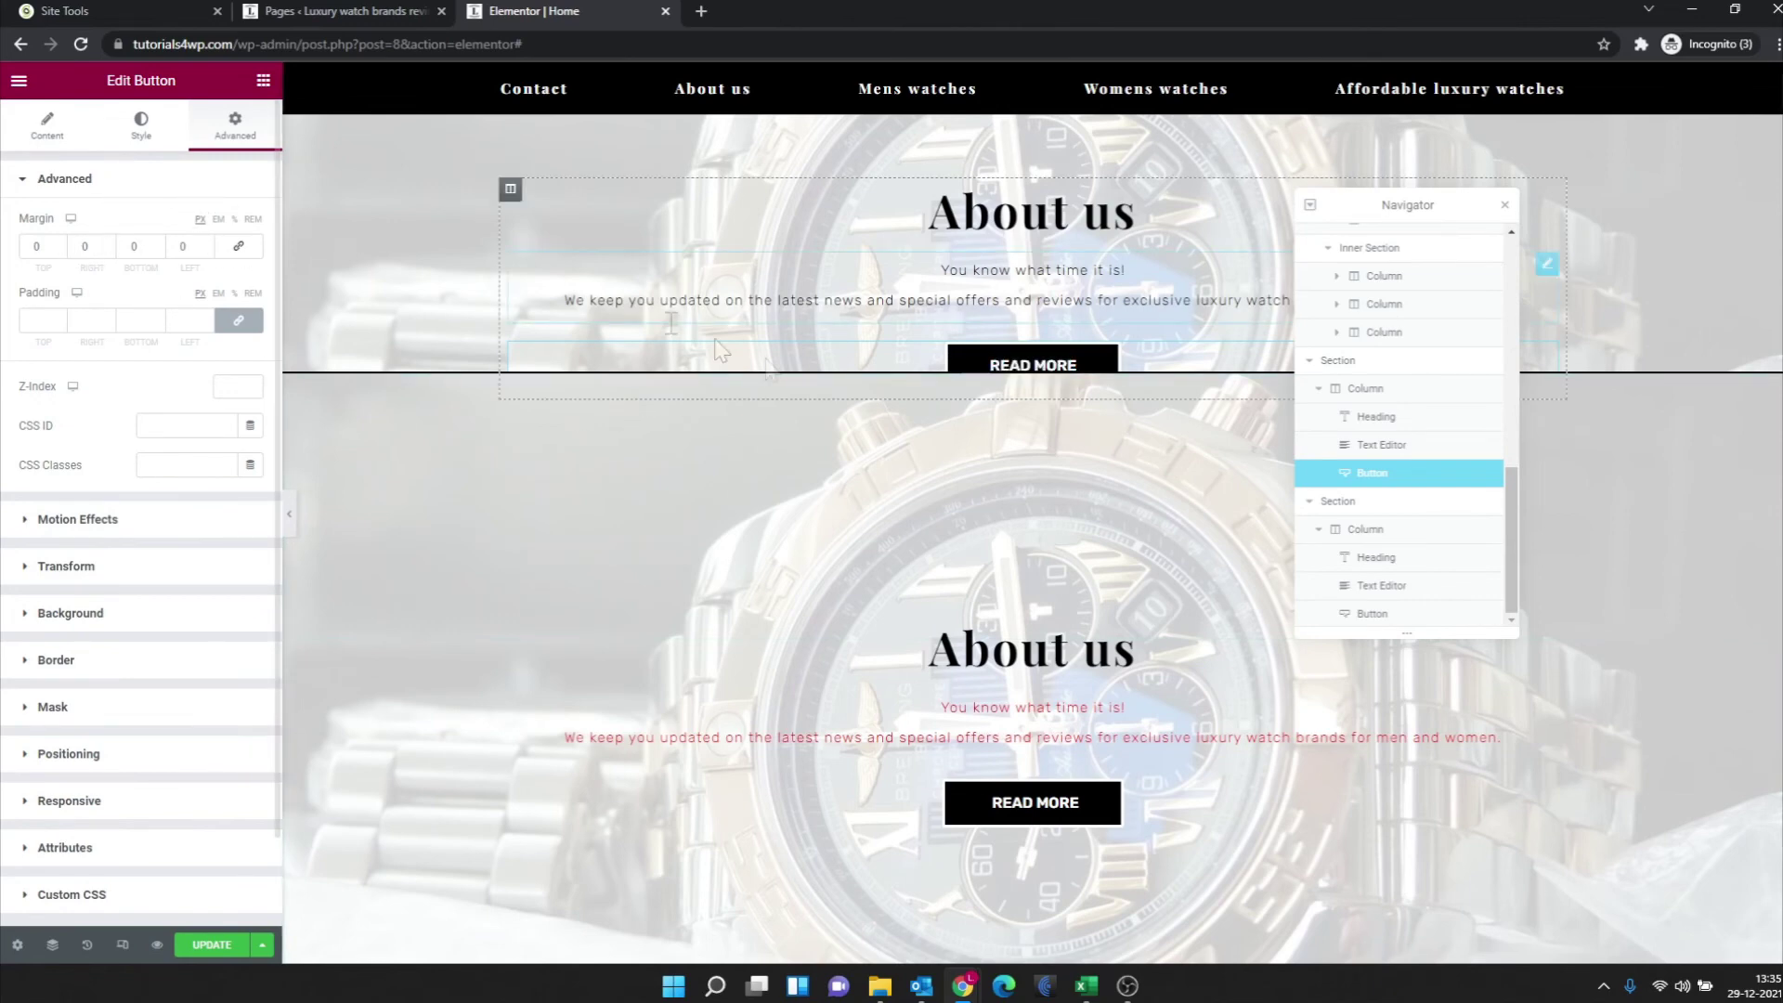
click(1032, 363)
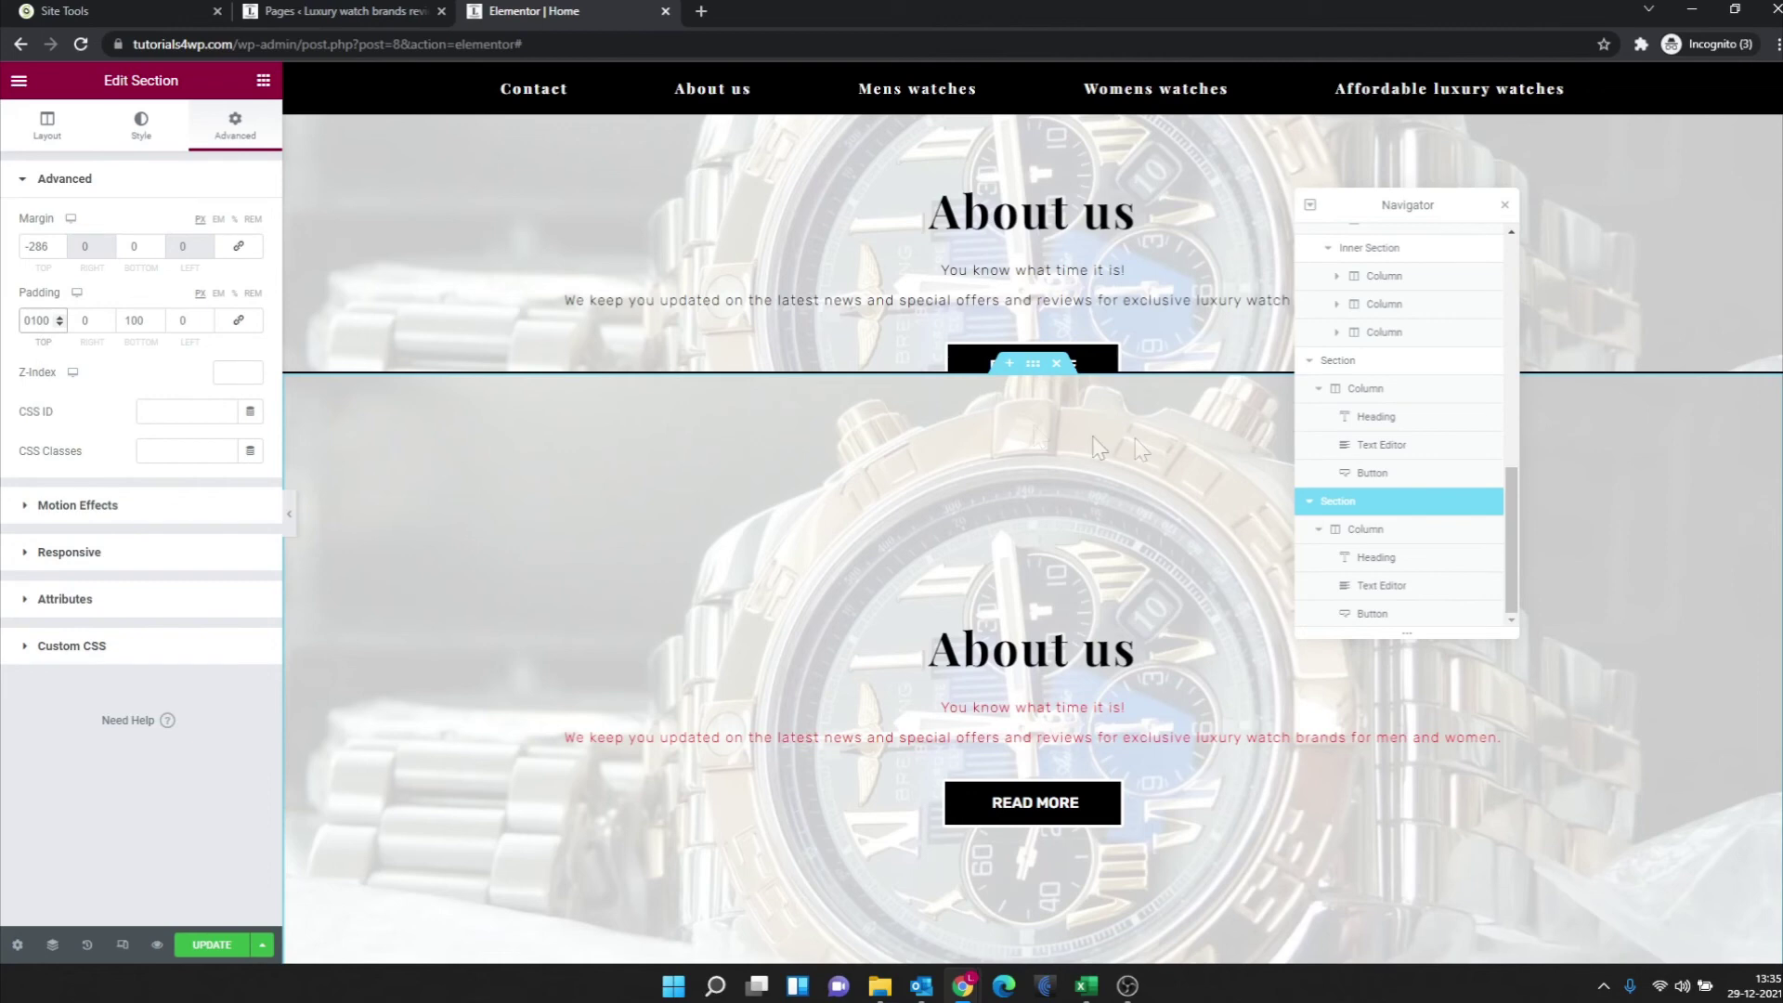
- Delete the duplicated lower section, leaving the single About us section with its READ MORE button
click(1058, 365)
scroll(727, 674, up, 2)
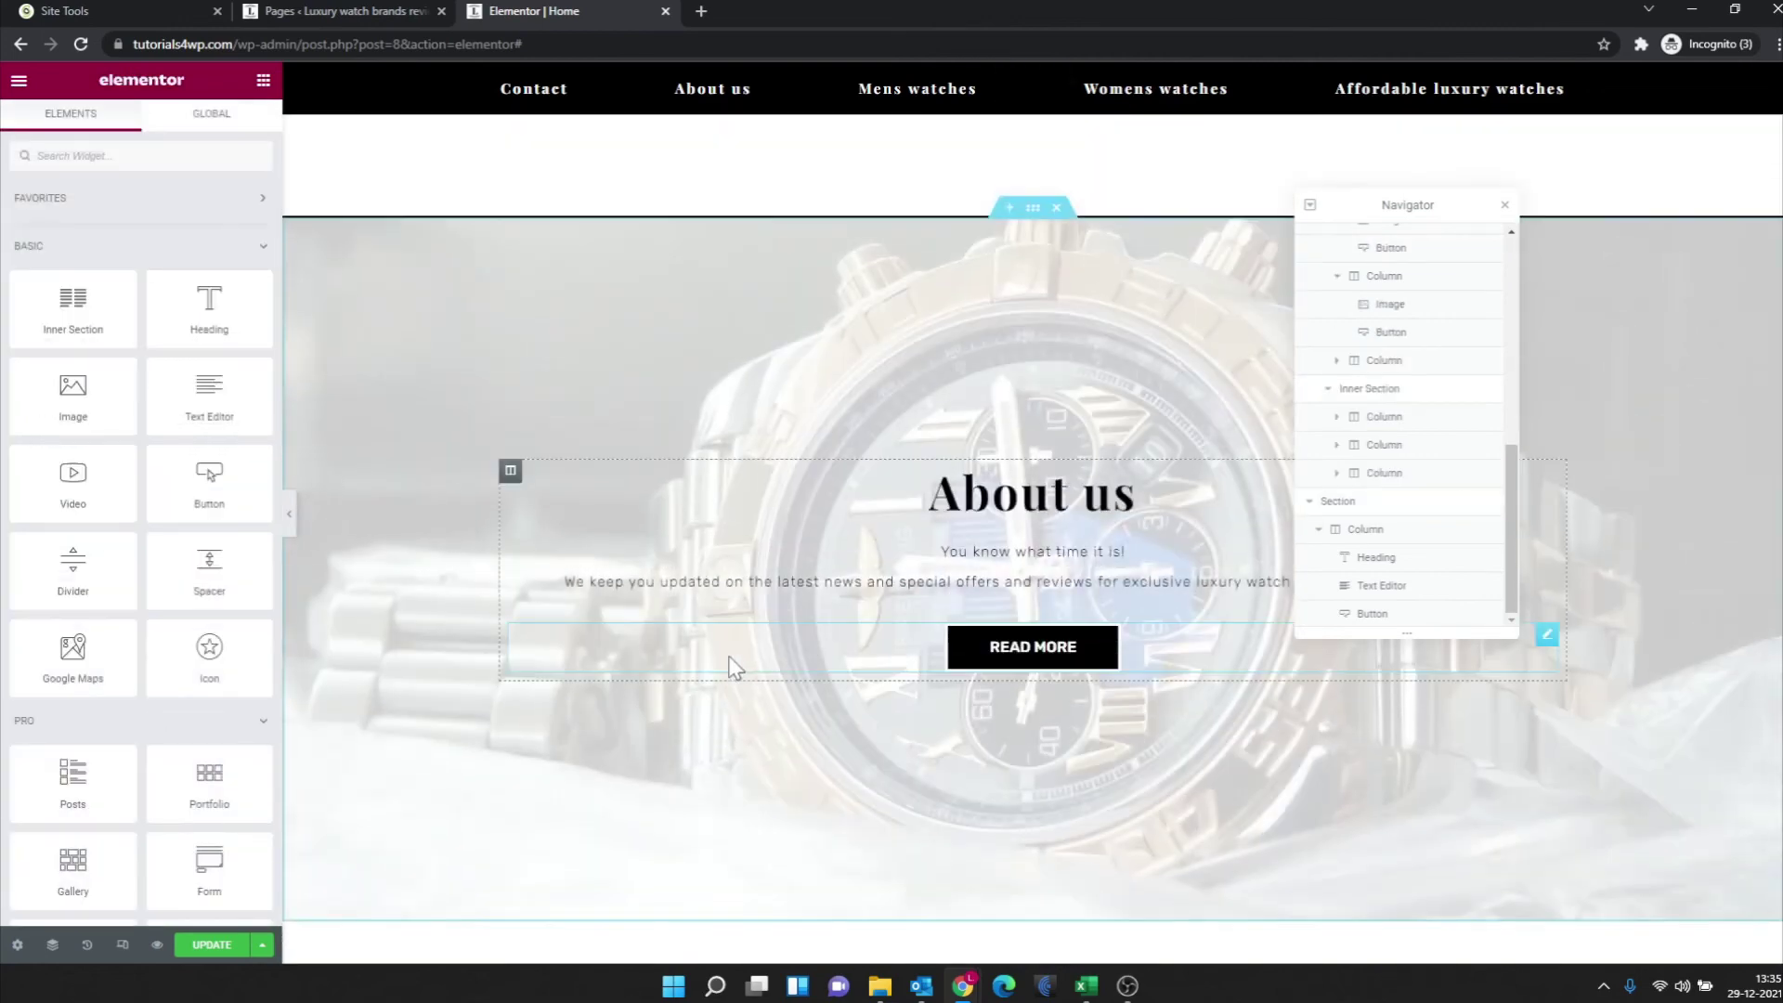